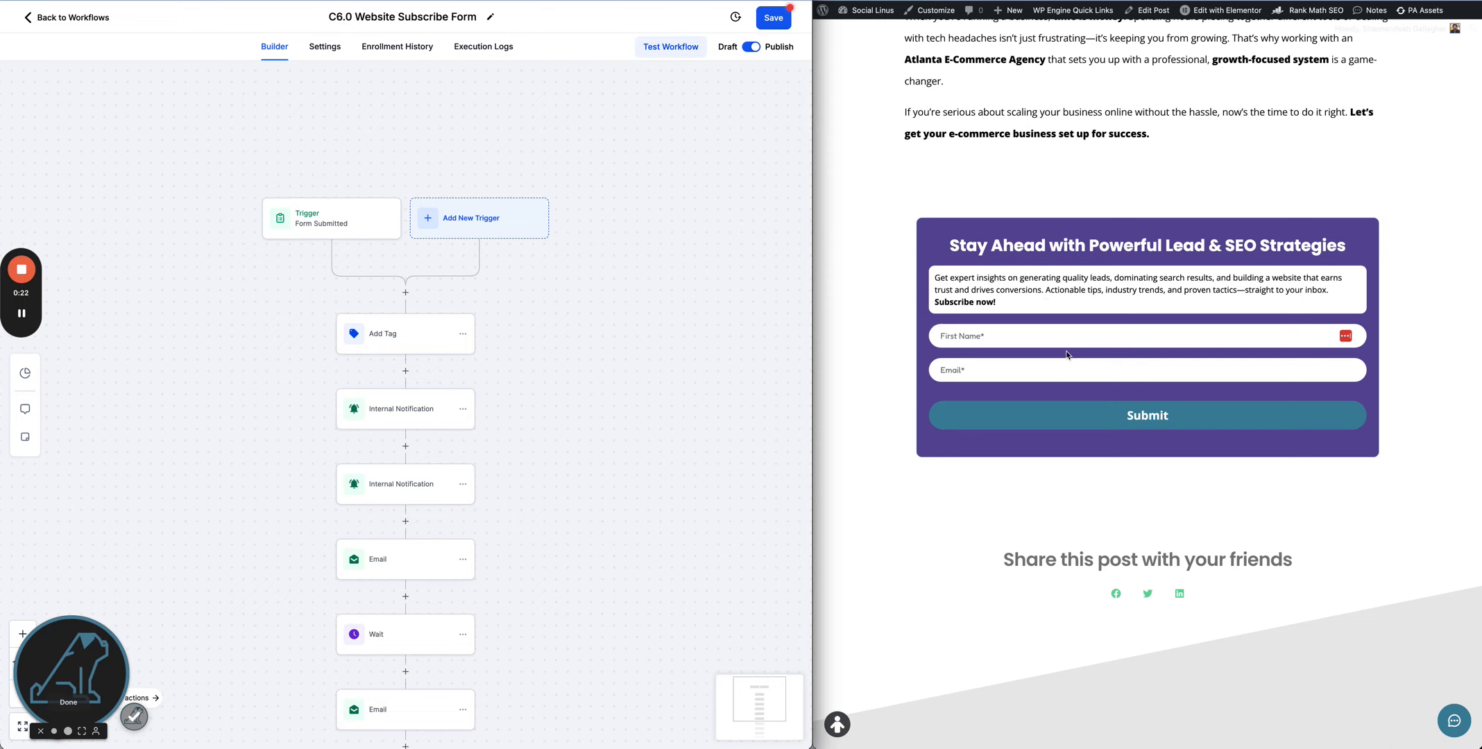
- Open the Form Submitted trigger settings, save the workflow, and save the trigger
click(355, 227)
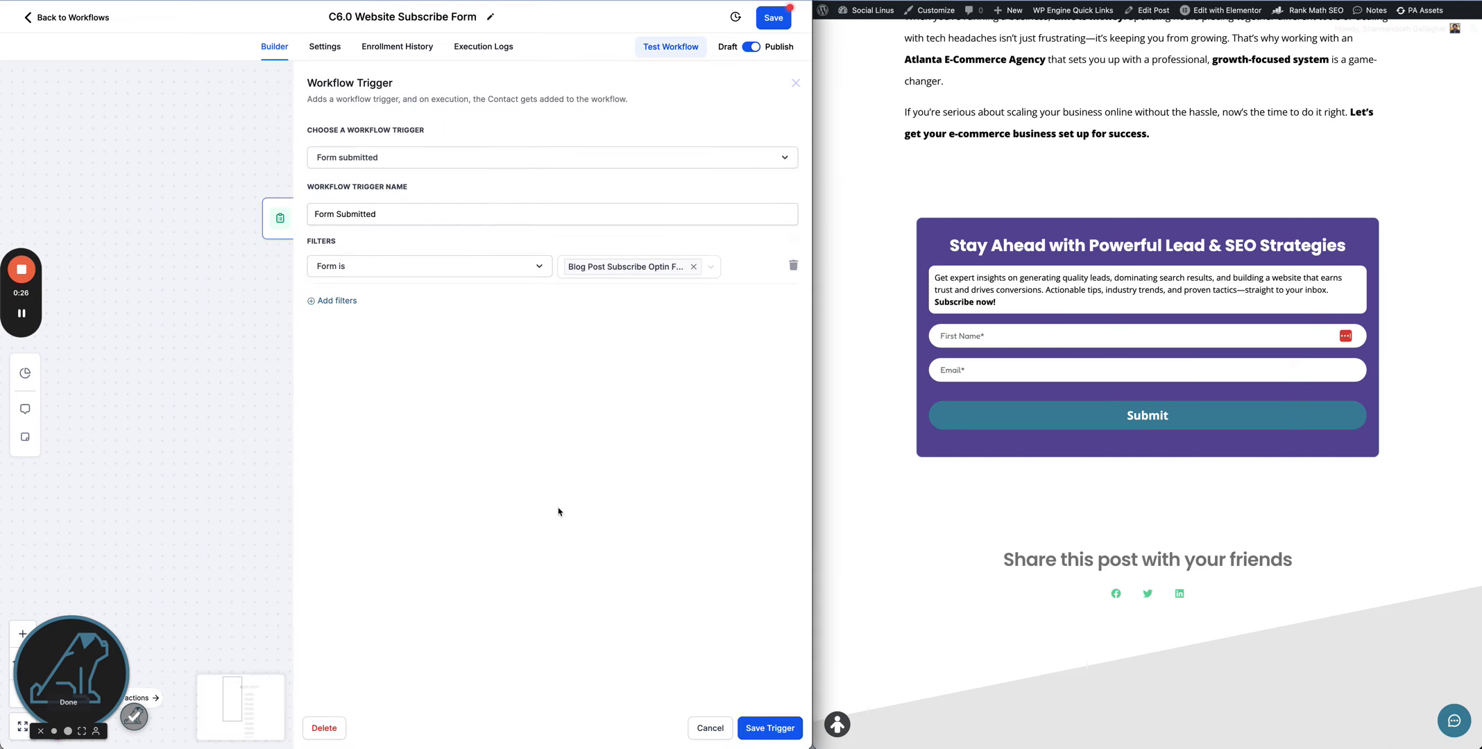
click(774, 21)
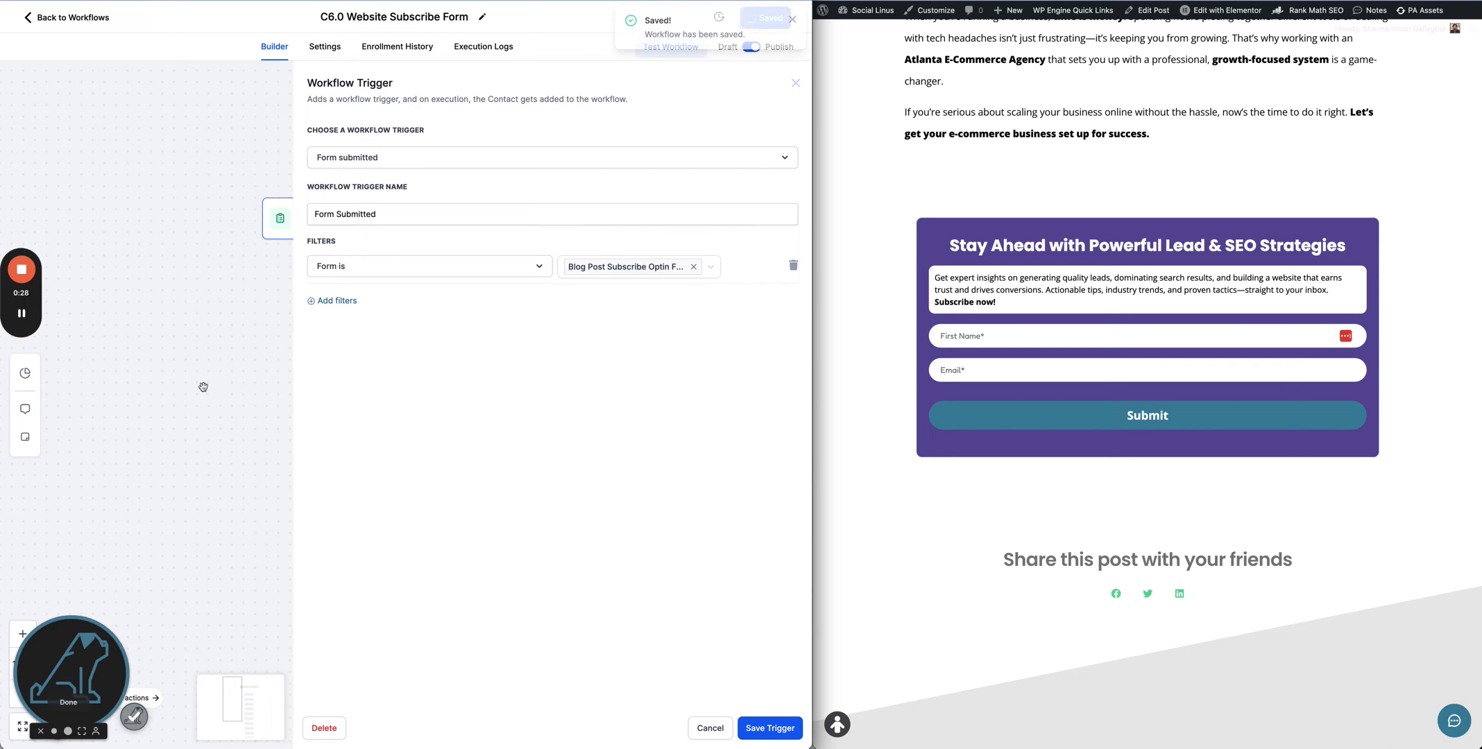
click(788, 729)
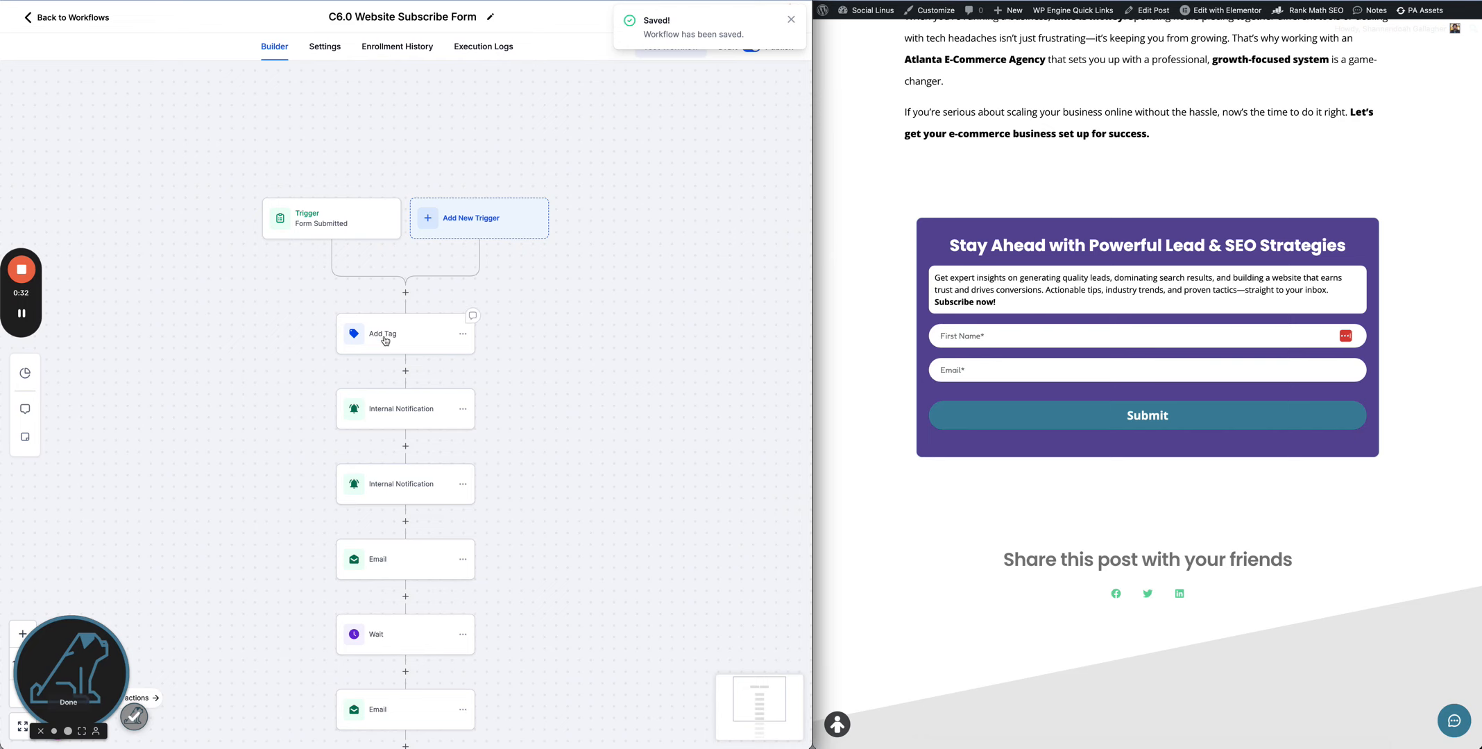
- Review the Add Tag action and both Internal Notification actions in the workflow
click(385, 349)
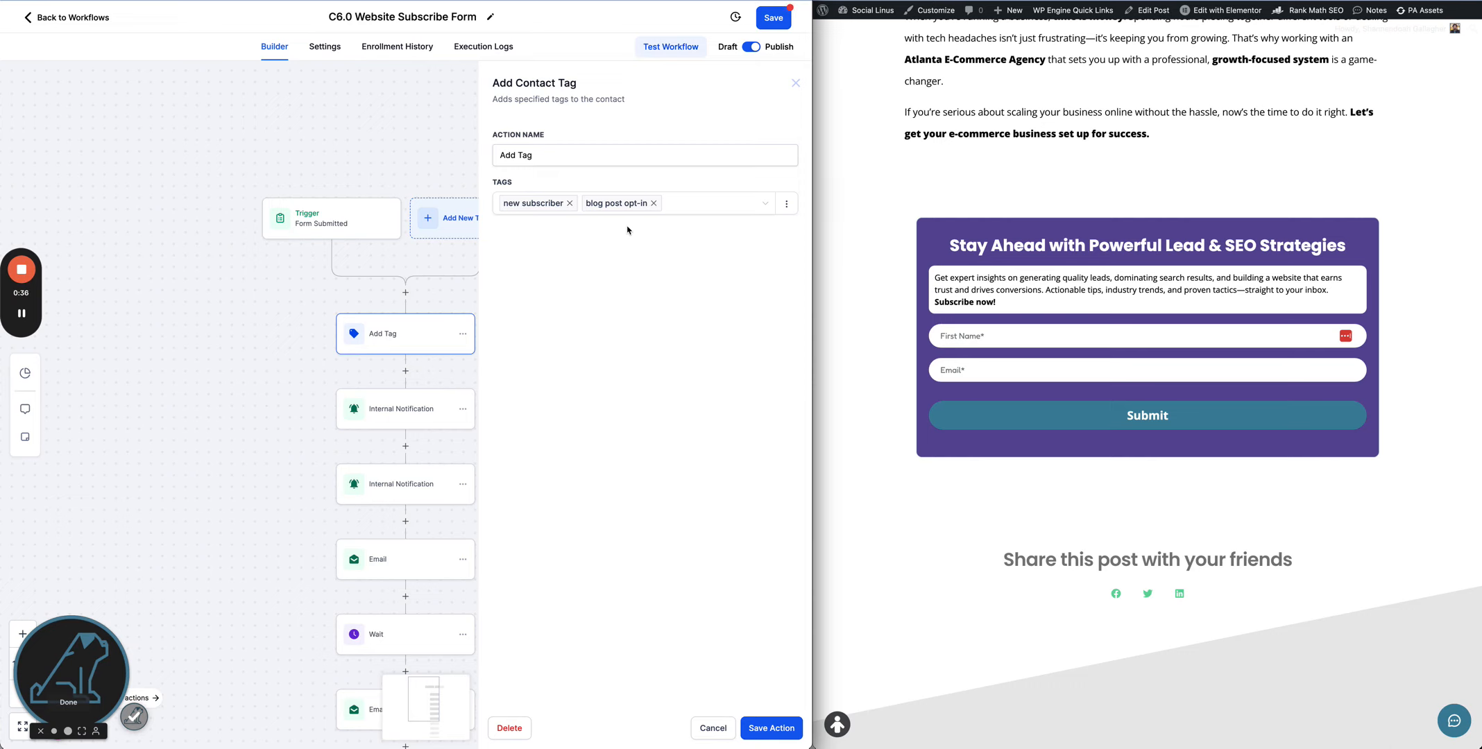
scroll(223, 425, down, 2)
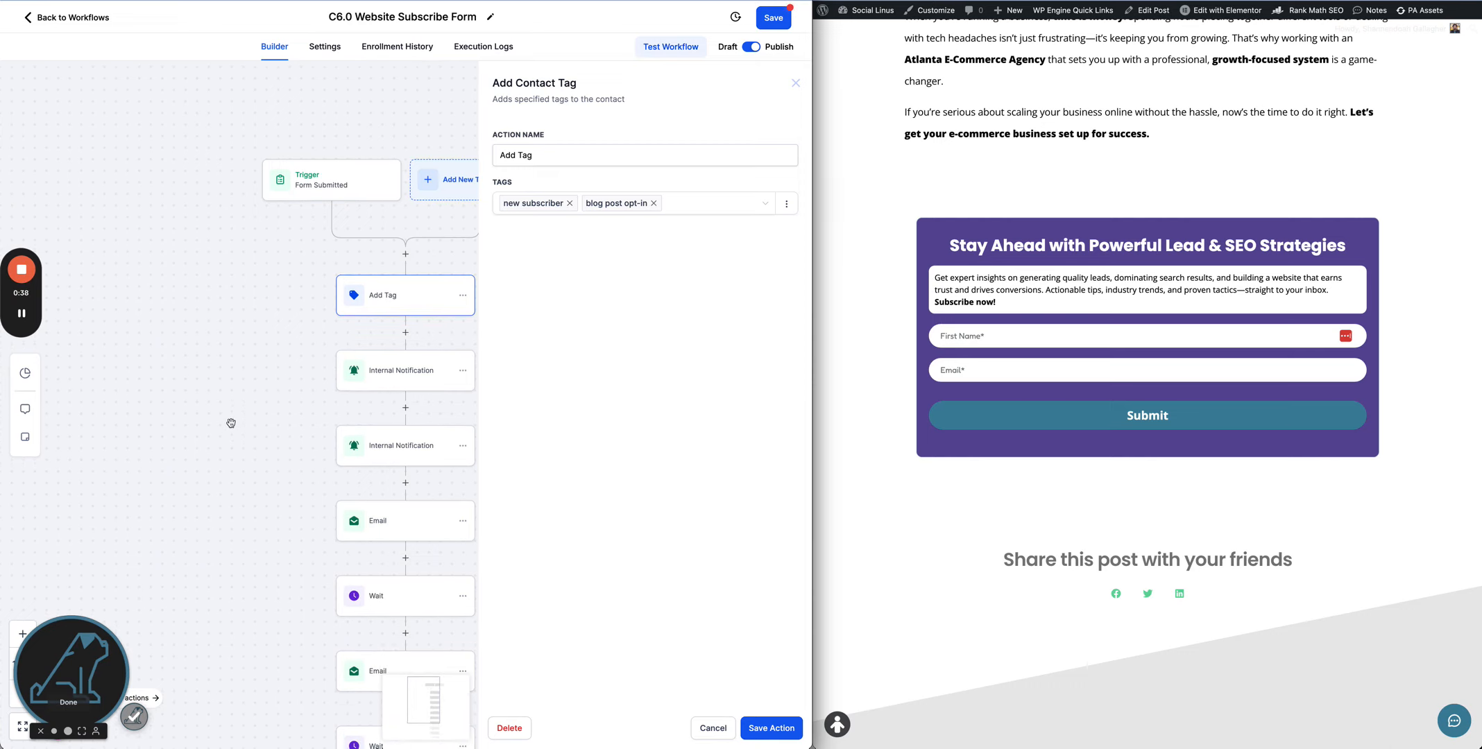
click(410, 377)
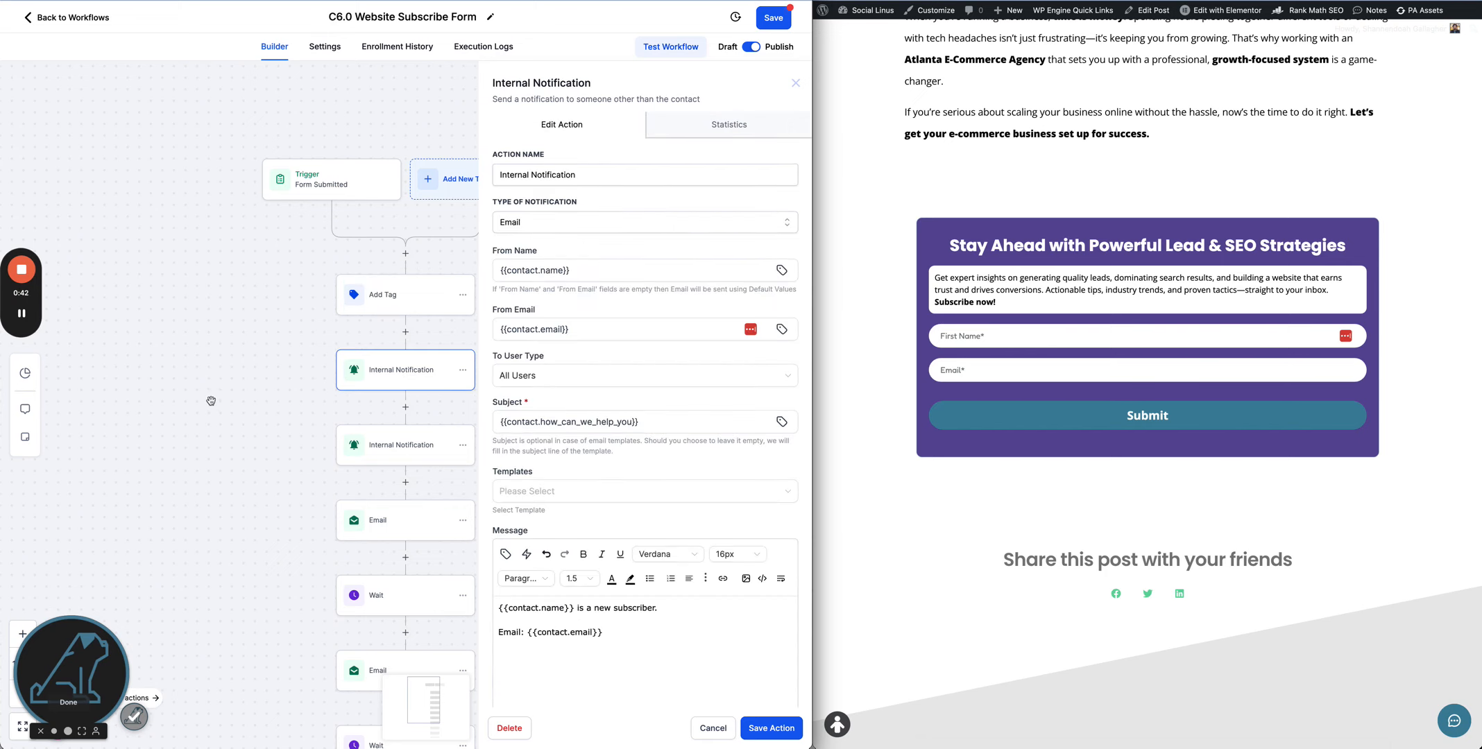
scroll(211, 403, down, 1)
scroll(211, 402, down, 2)
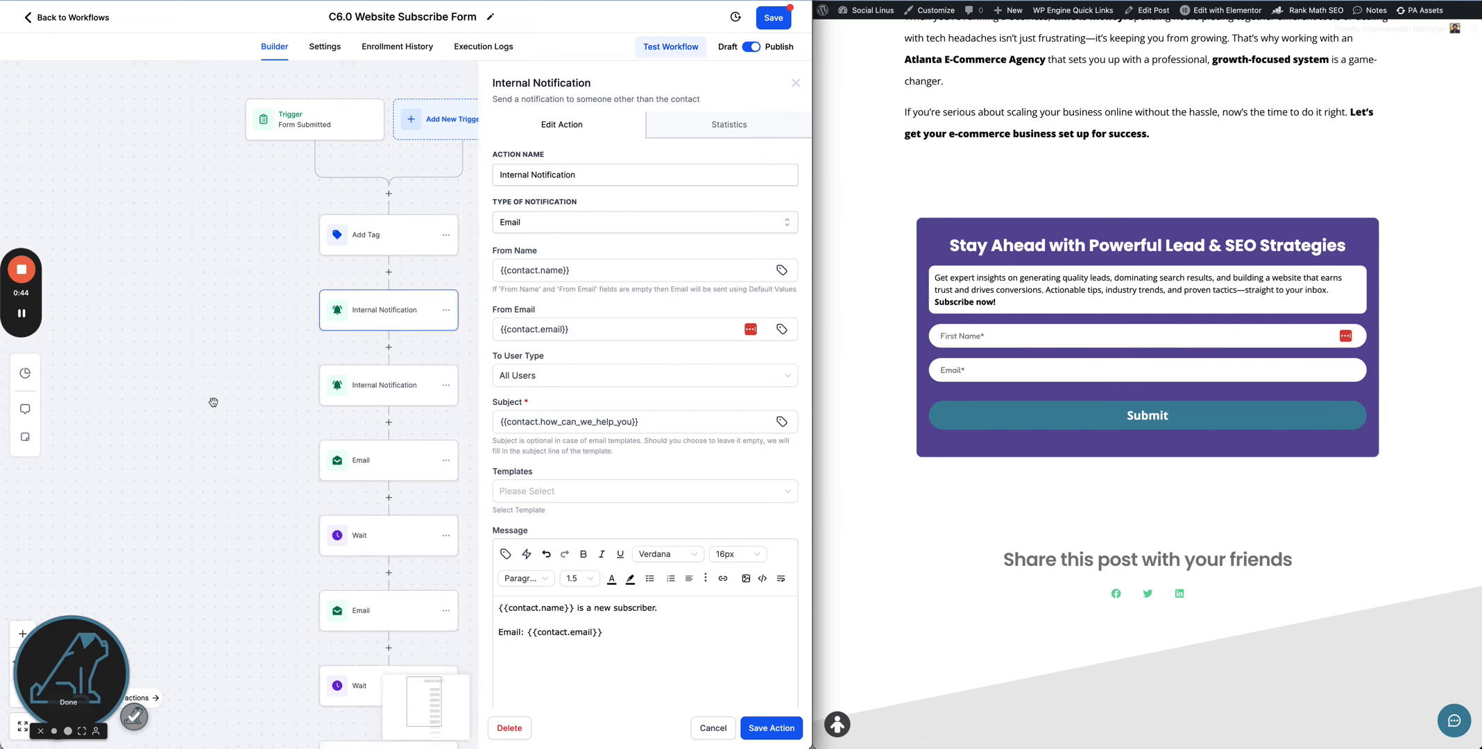
click(383, 368)
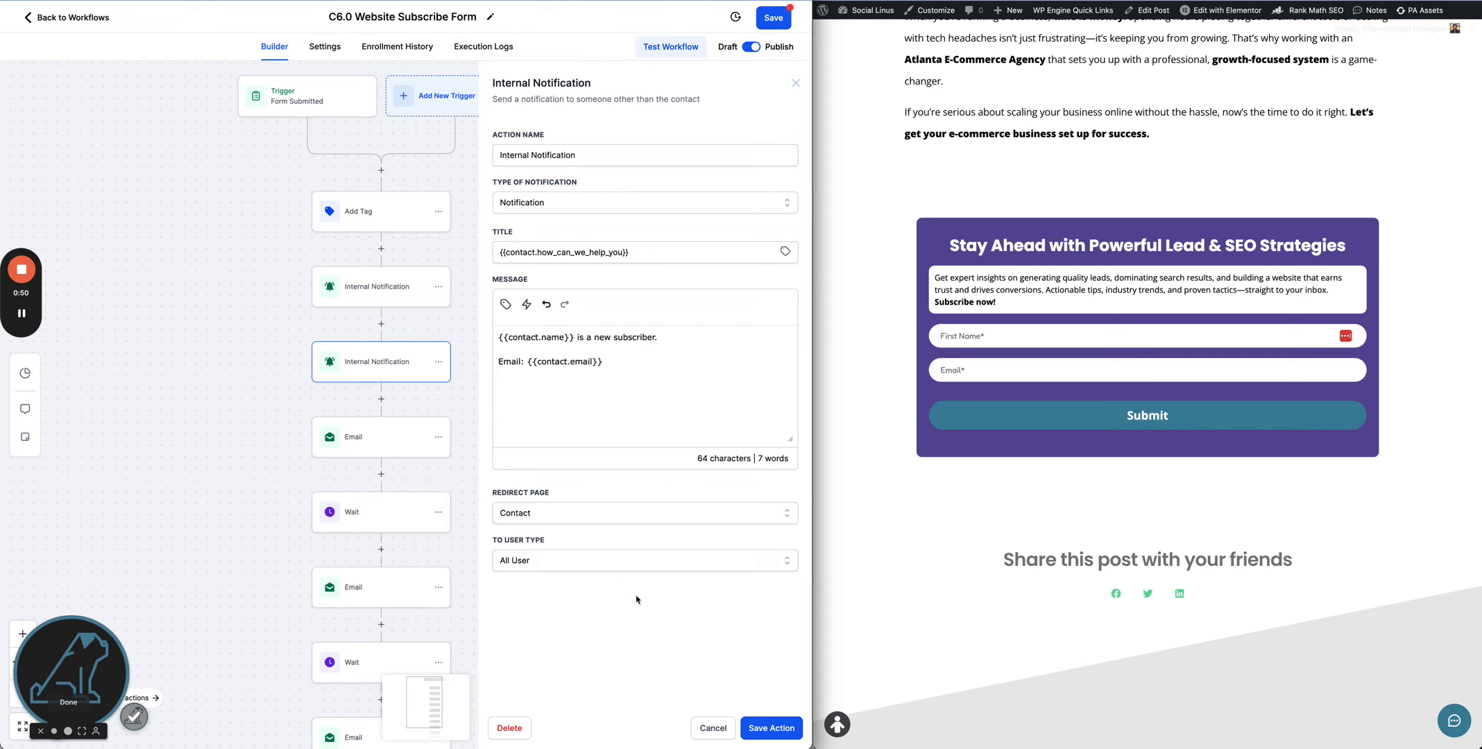
scroll(246, 445, down, 2)
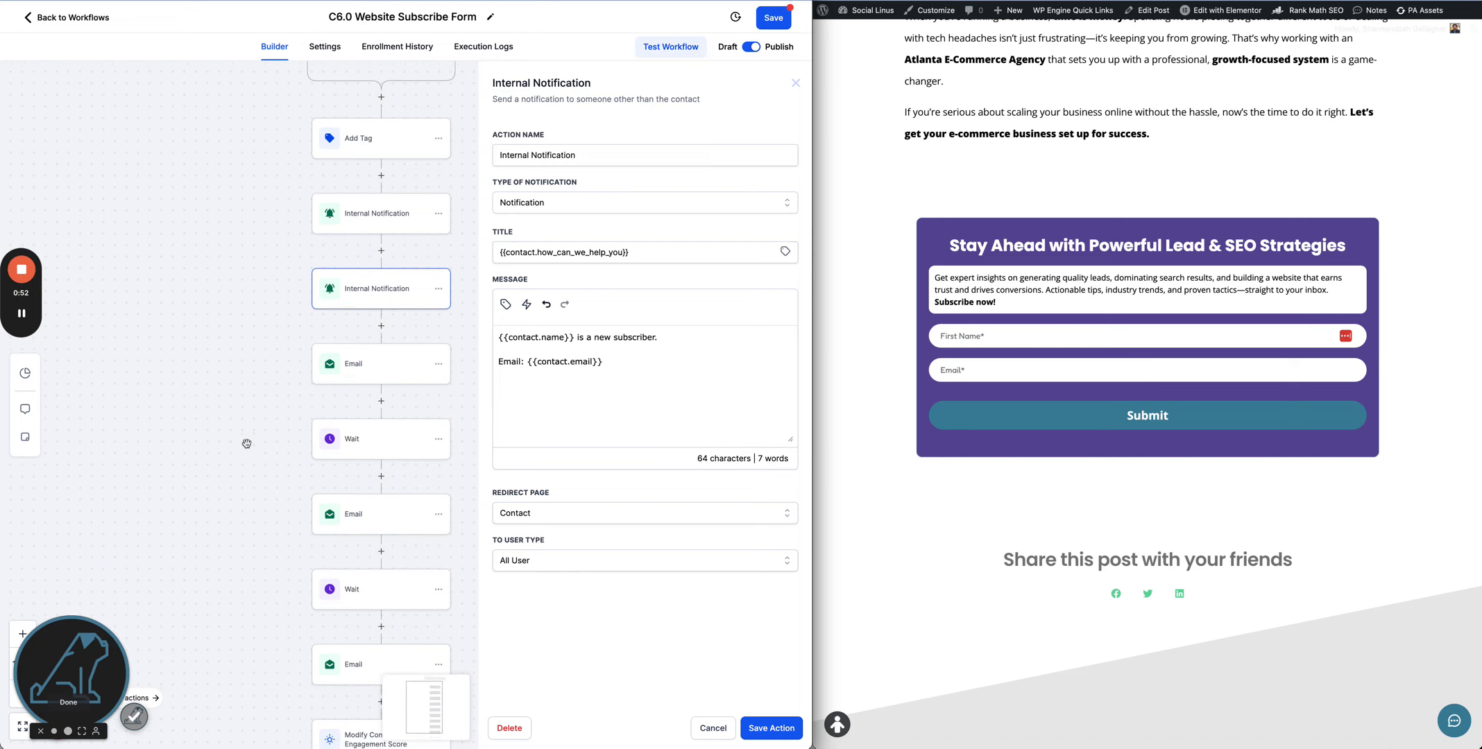
- Review the first Email action's sender, subject and message
click(396, 369)
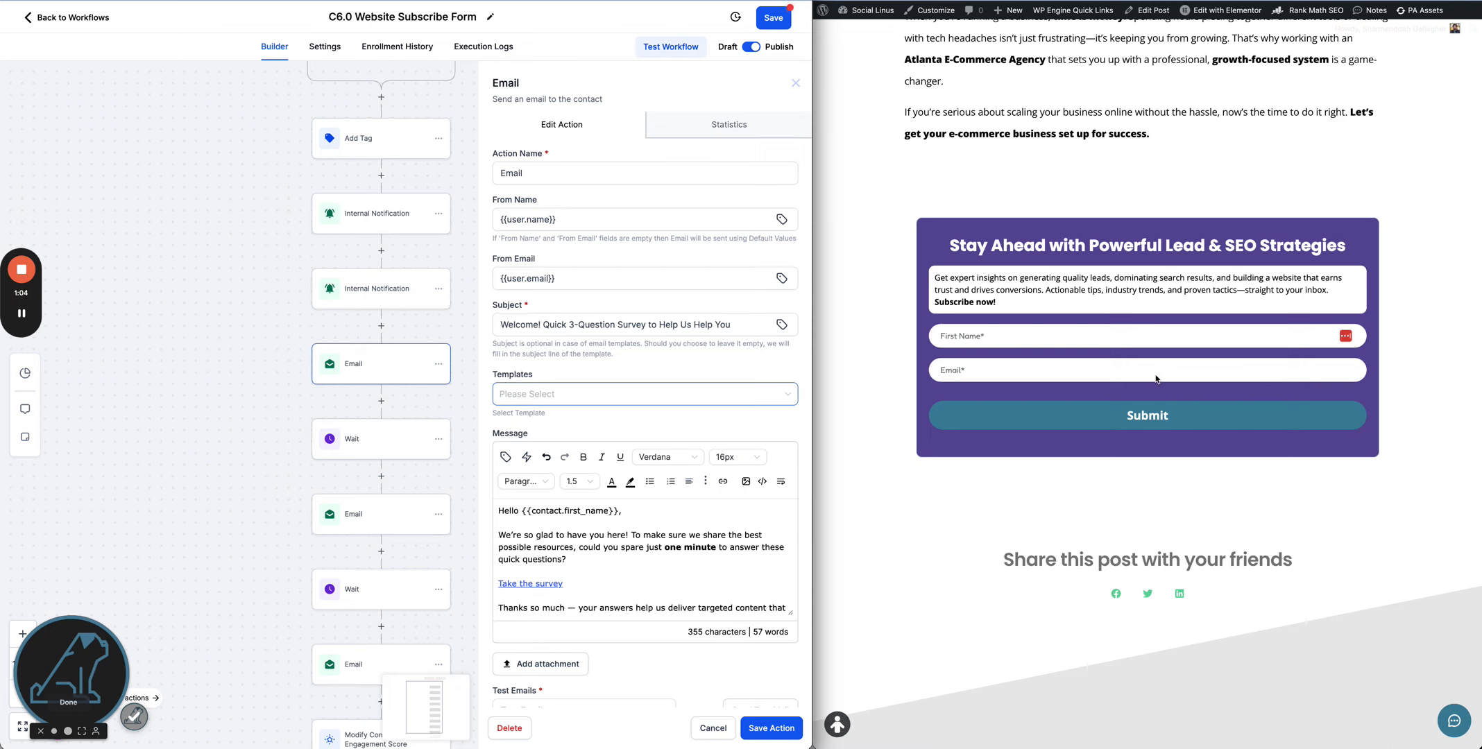
scroll(630, 553, down, 2)
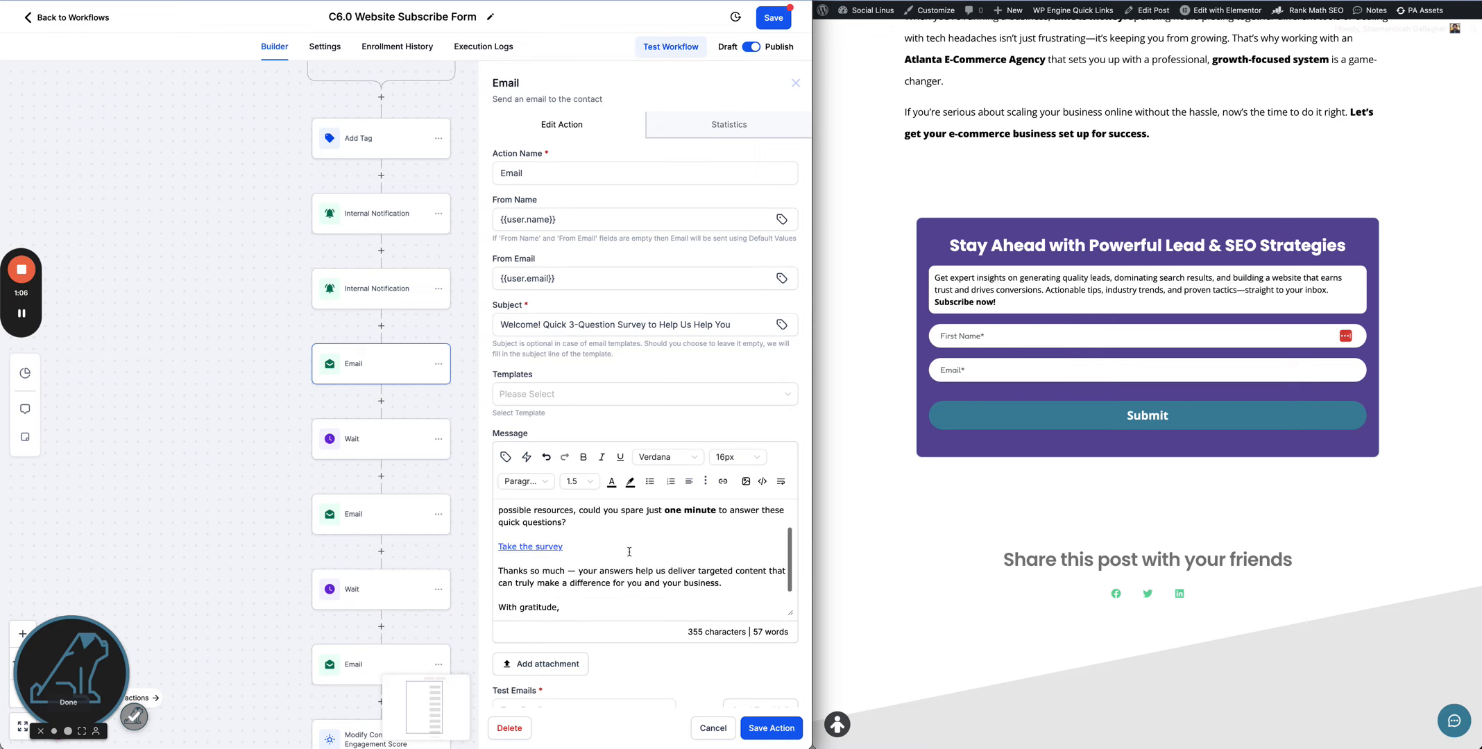
scroll(629, 553, up, 1)
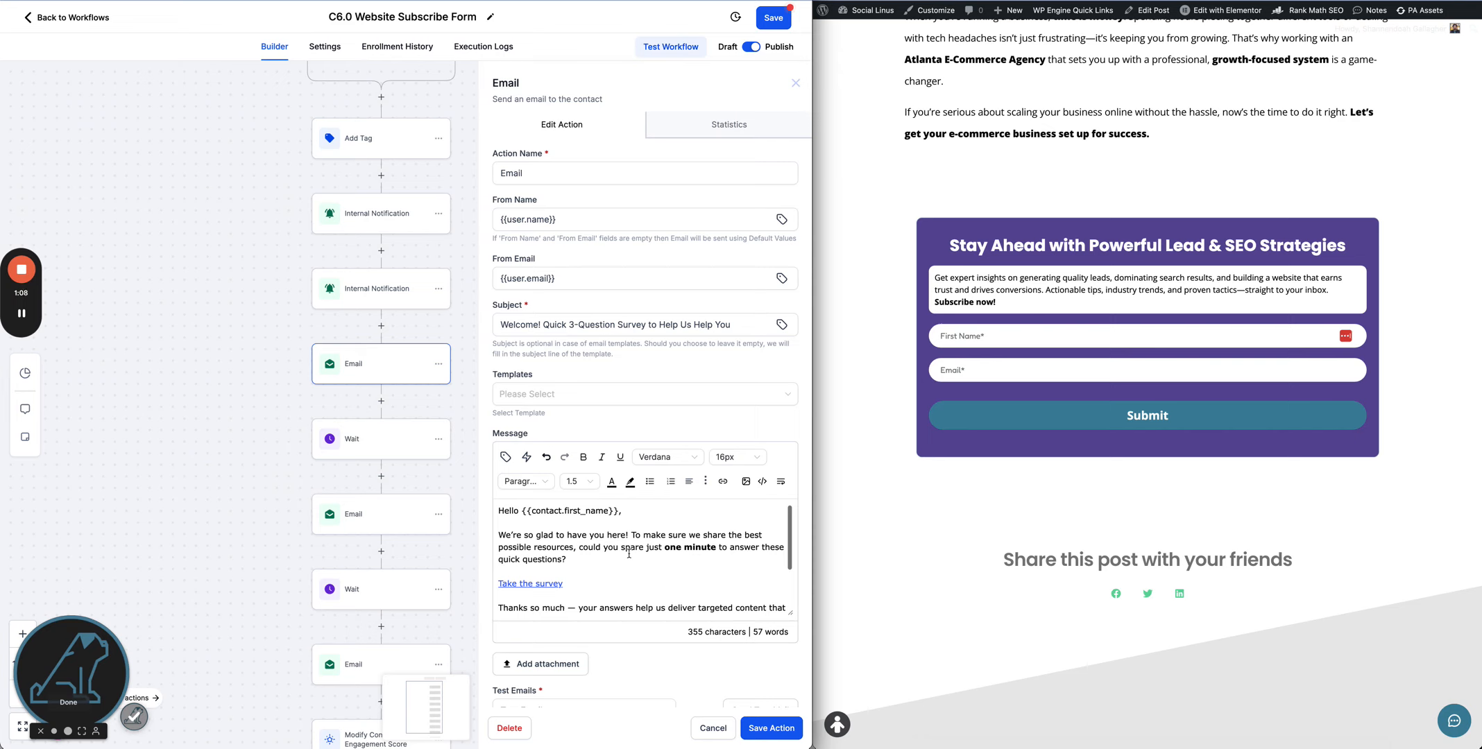
scroll(629, 553, down, 2)
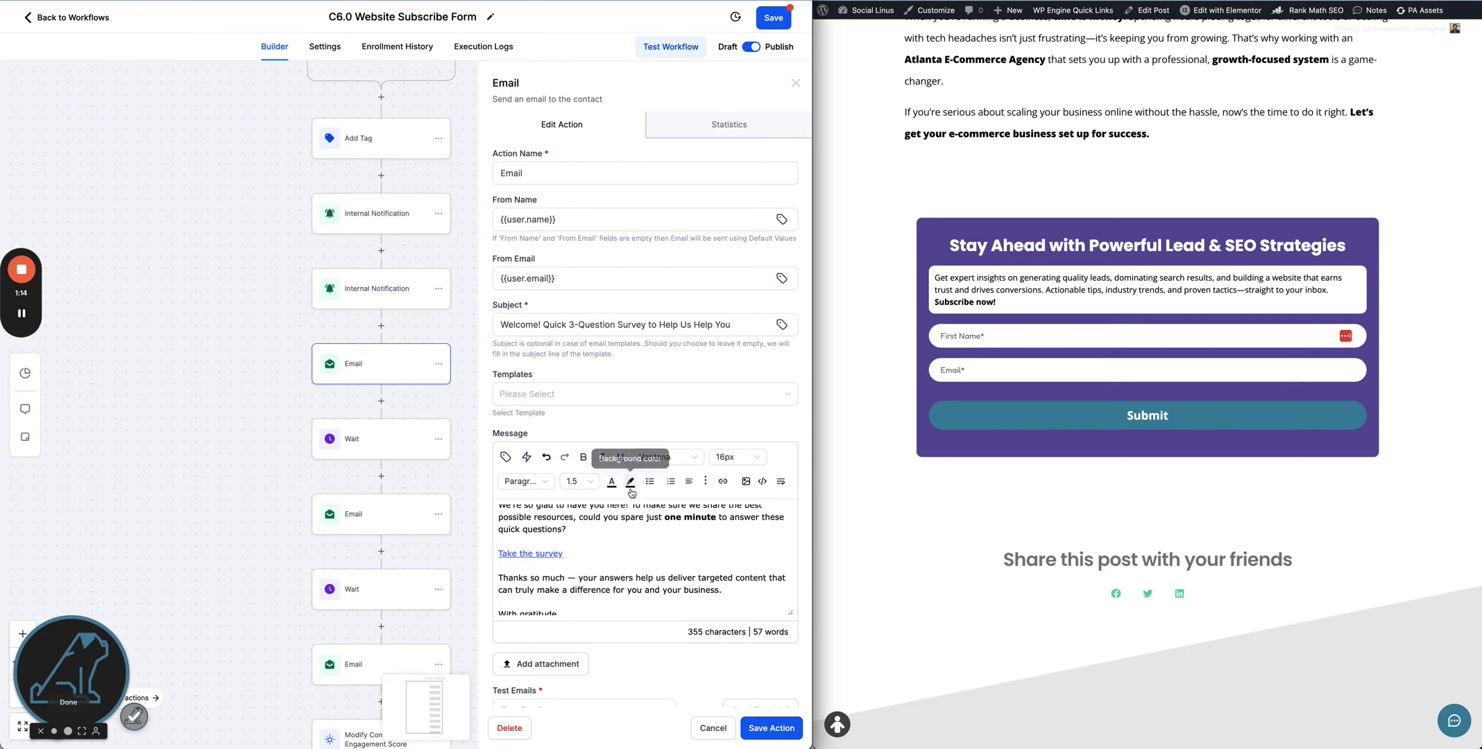
scroll(620, 535, down, 3)
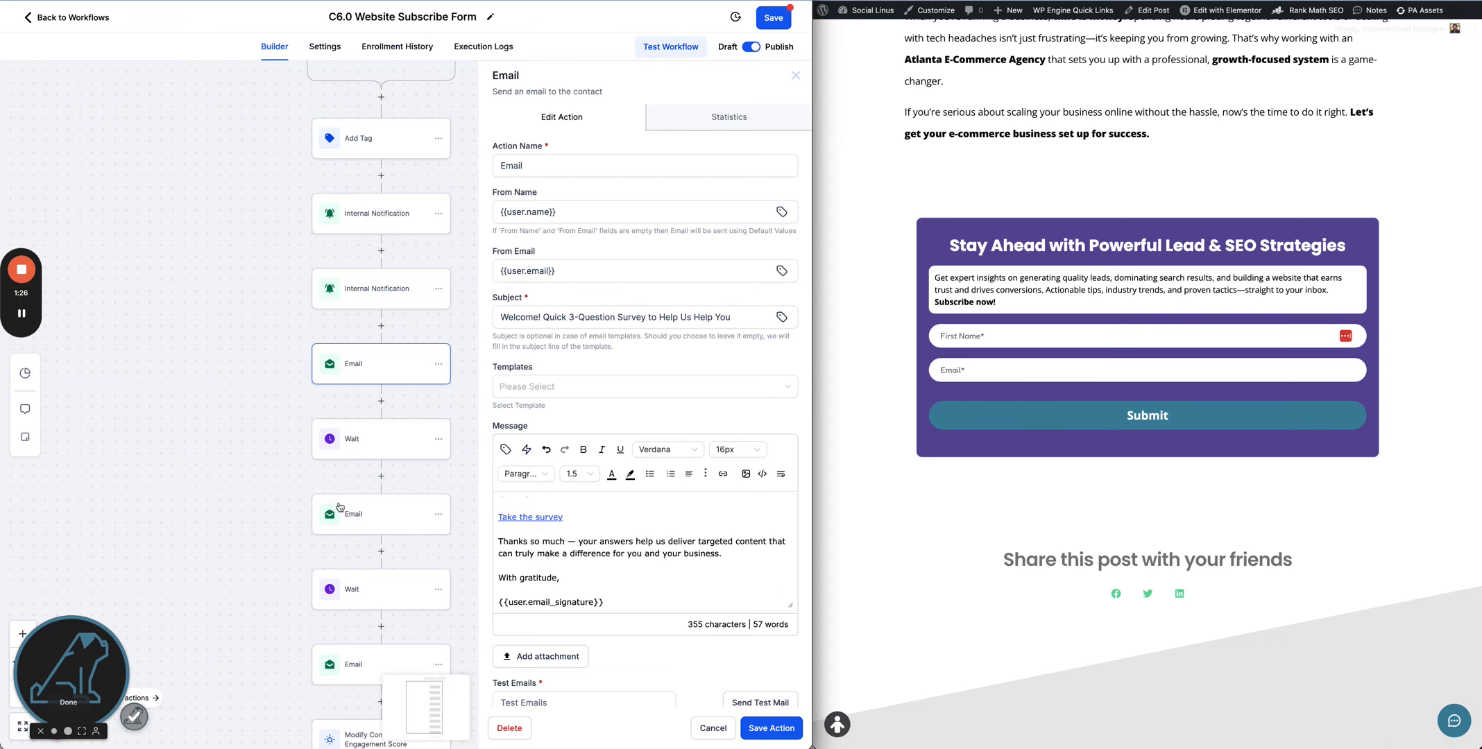
- Open the first Wait step's time delay and save the action
click(363, 453)
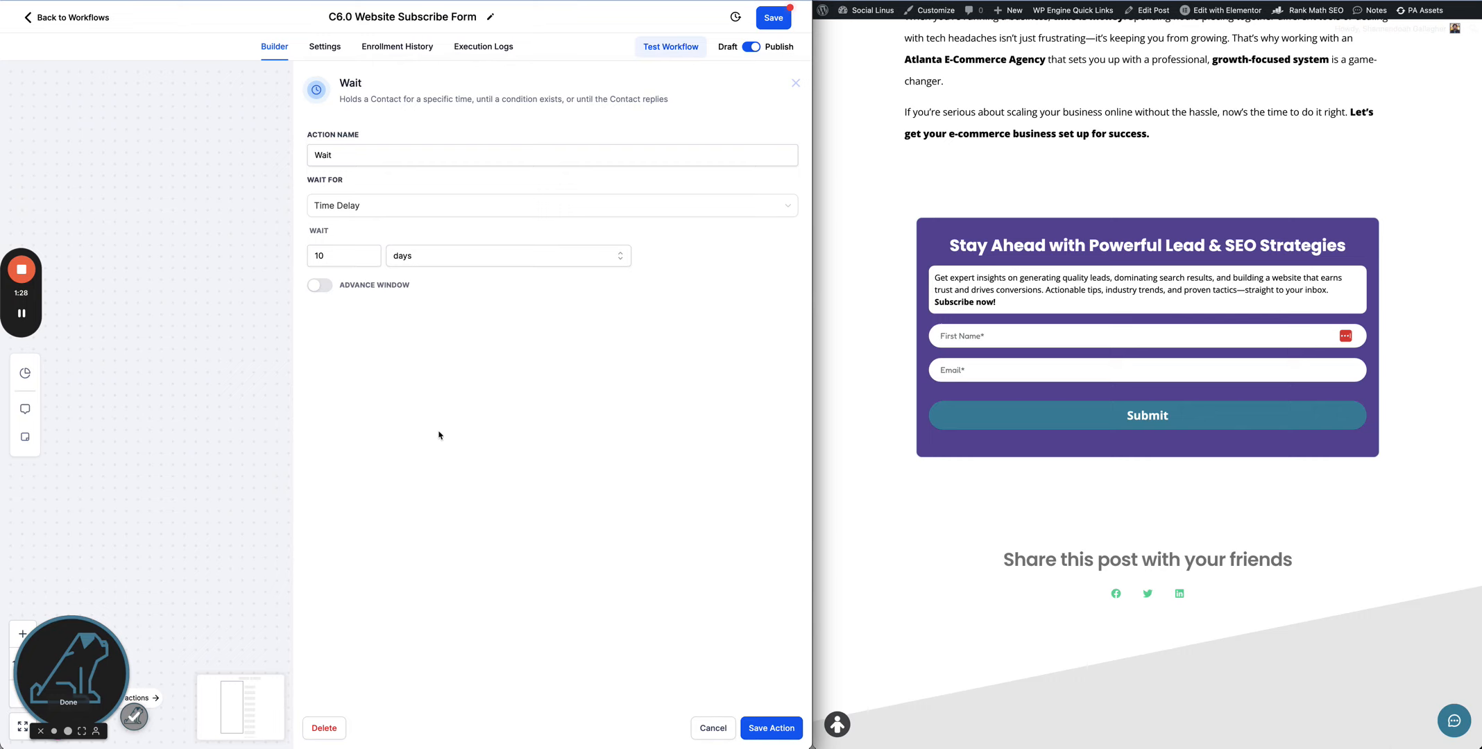
double_click(337, 256)
click(772, 728)
- Review the second Email action's subject and message and save the action
scroll(173, 467, down, 3)
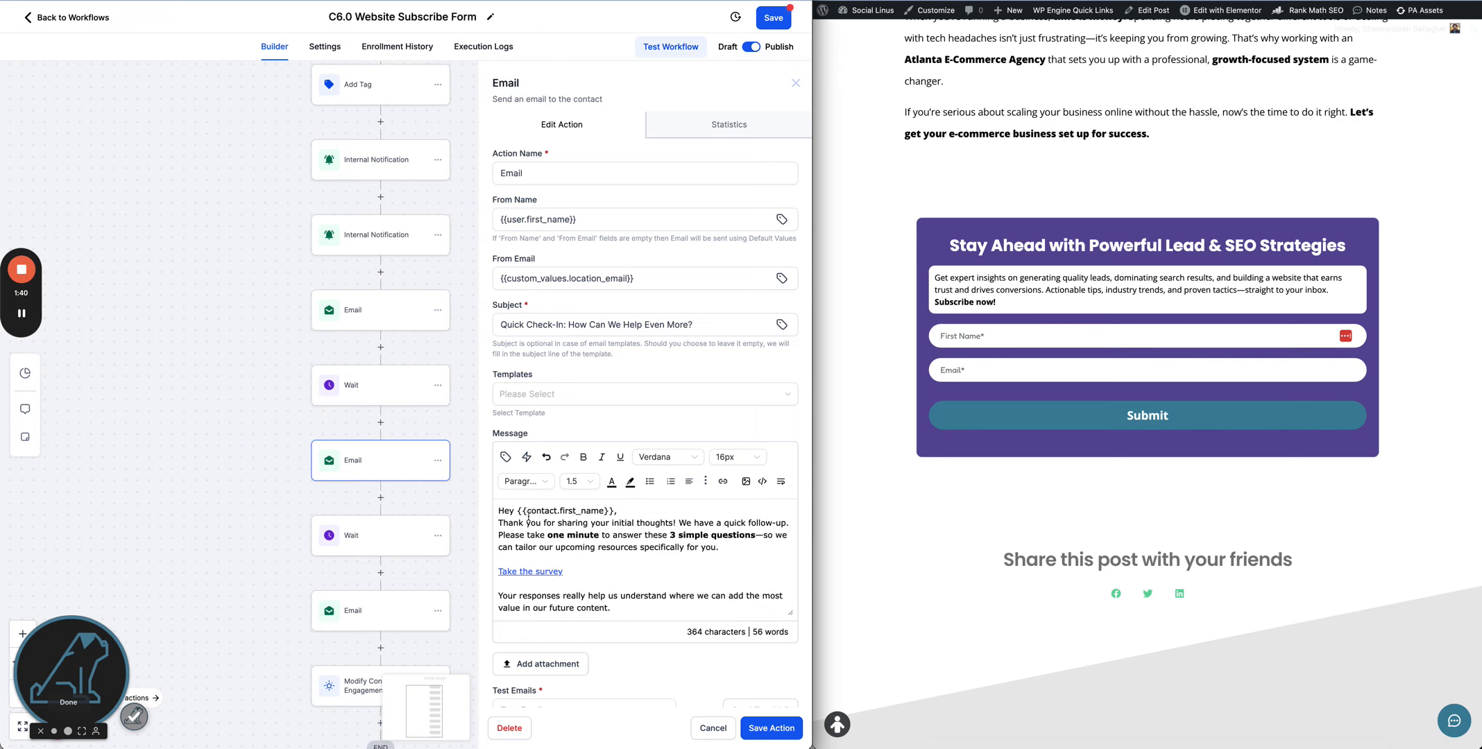
scroll(636, 562, down, 2)
scroll(639, 559, up, 2)
scroll(687, 594, down, 2)
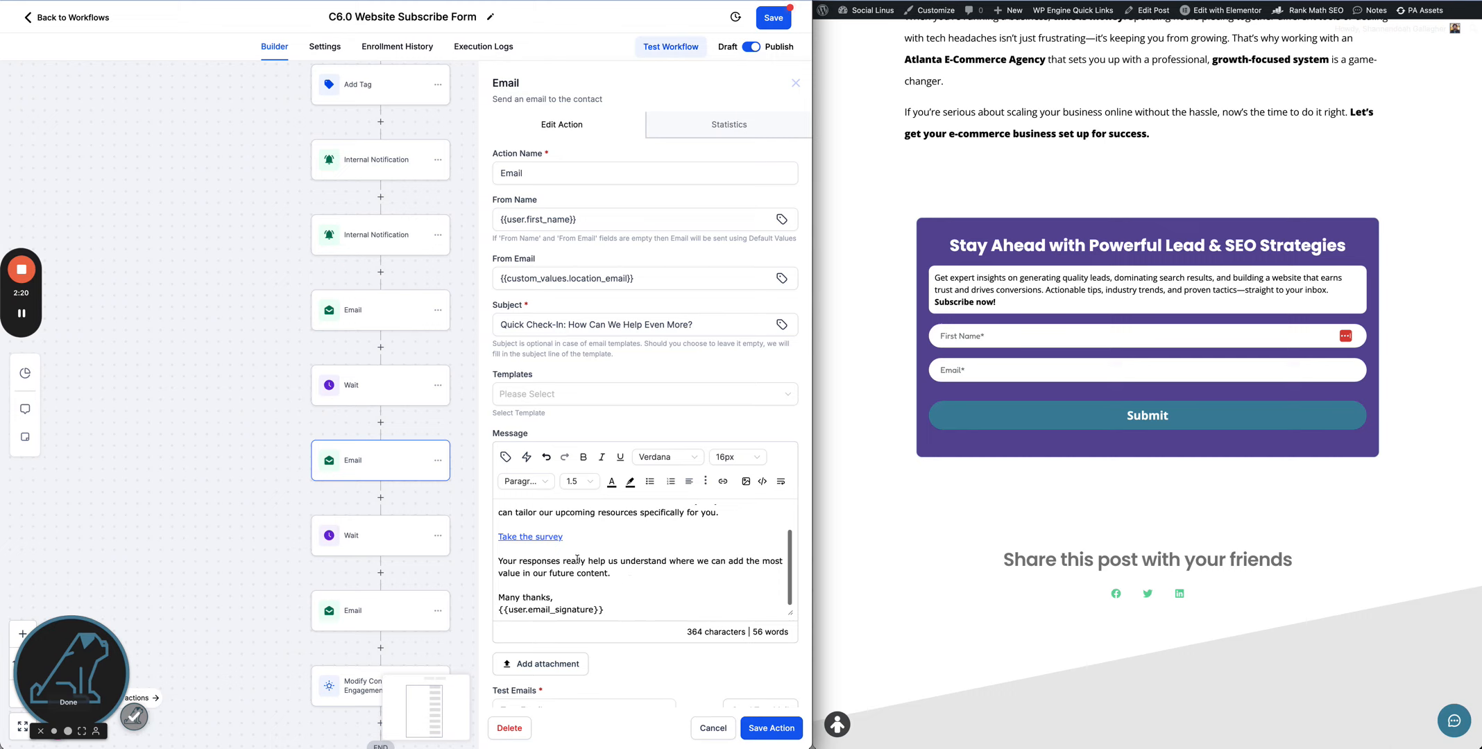
click(770, 728)
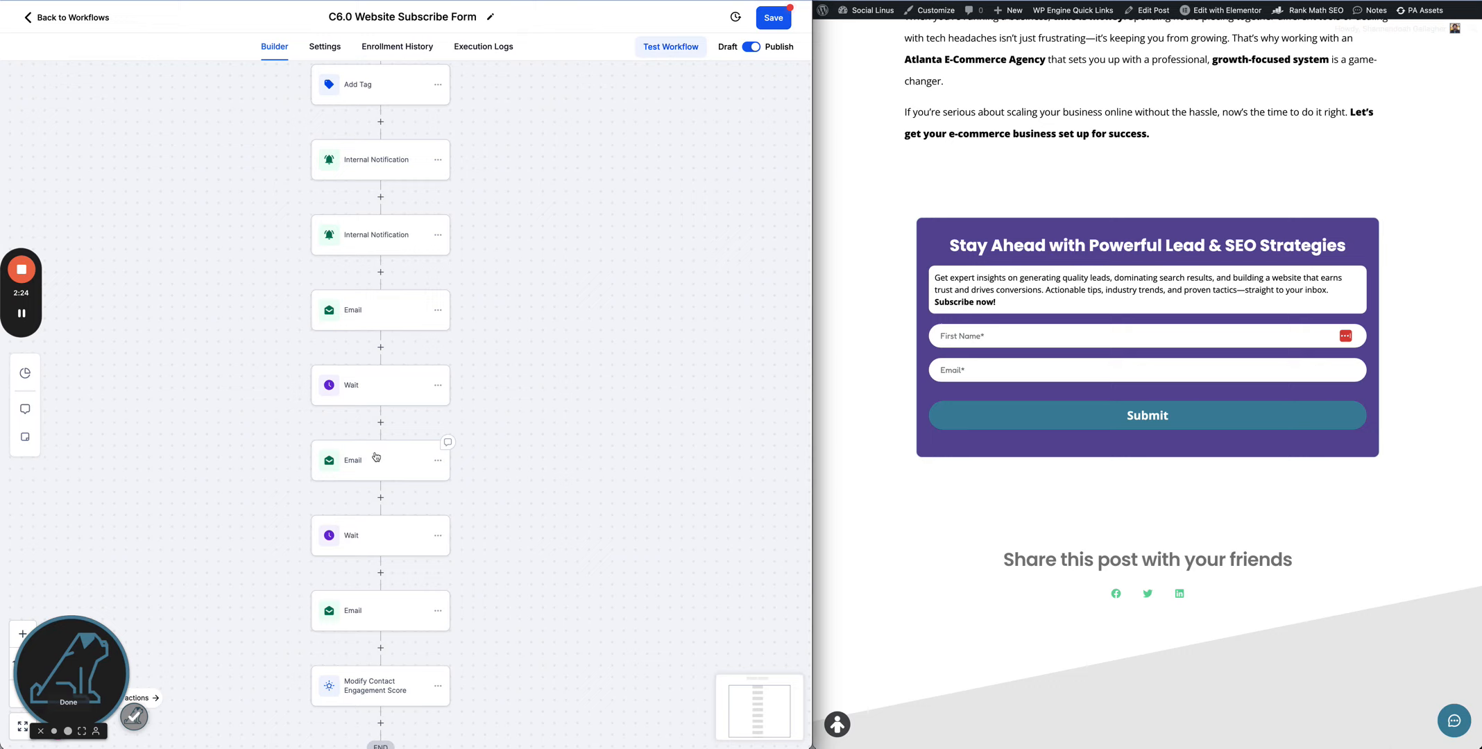
- Set the second Wait step's delay to 6 minutes and save the action
click(359, 532)
double_click(333, 253)
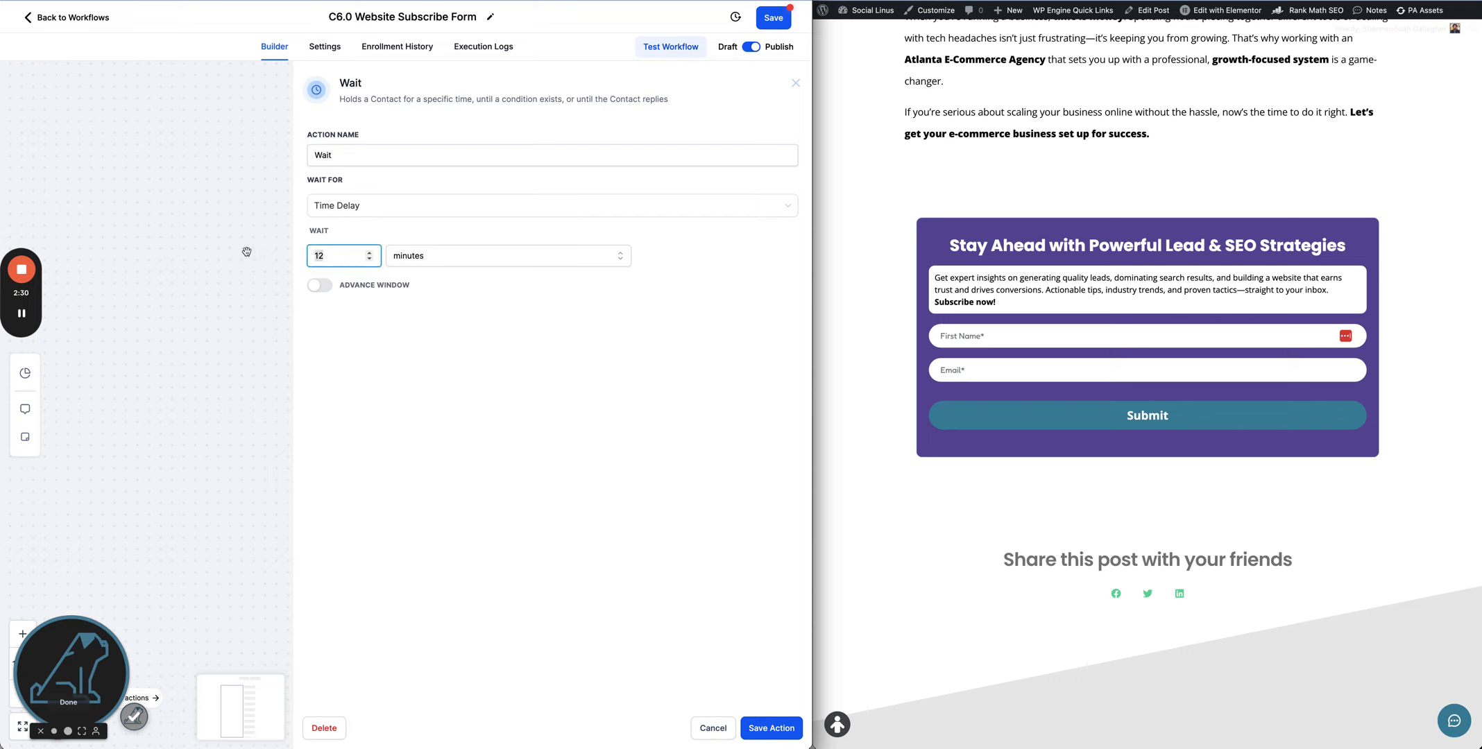
text(6)
click(757, 728)
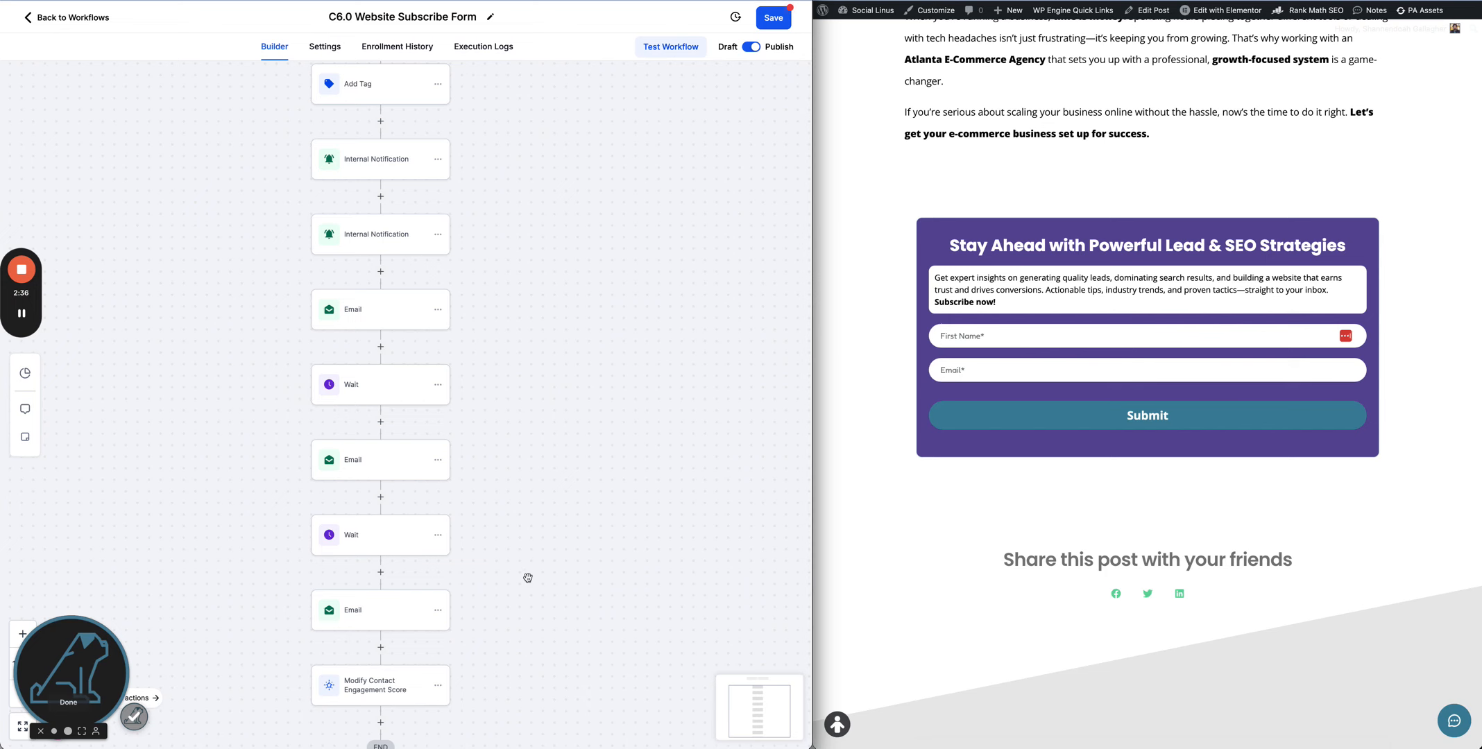
- Review the final survey Email action's subject and message and save the action
scroll(416, 583, down, 1)
click(367, 596)
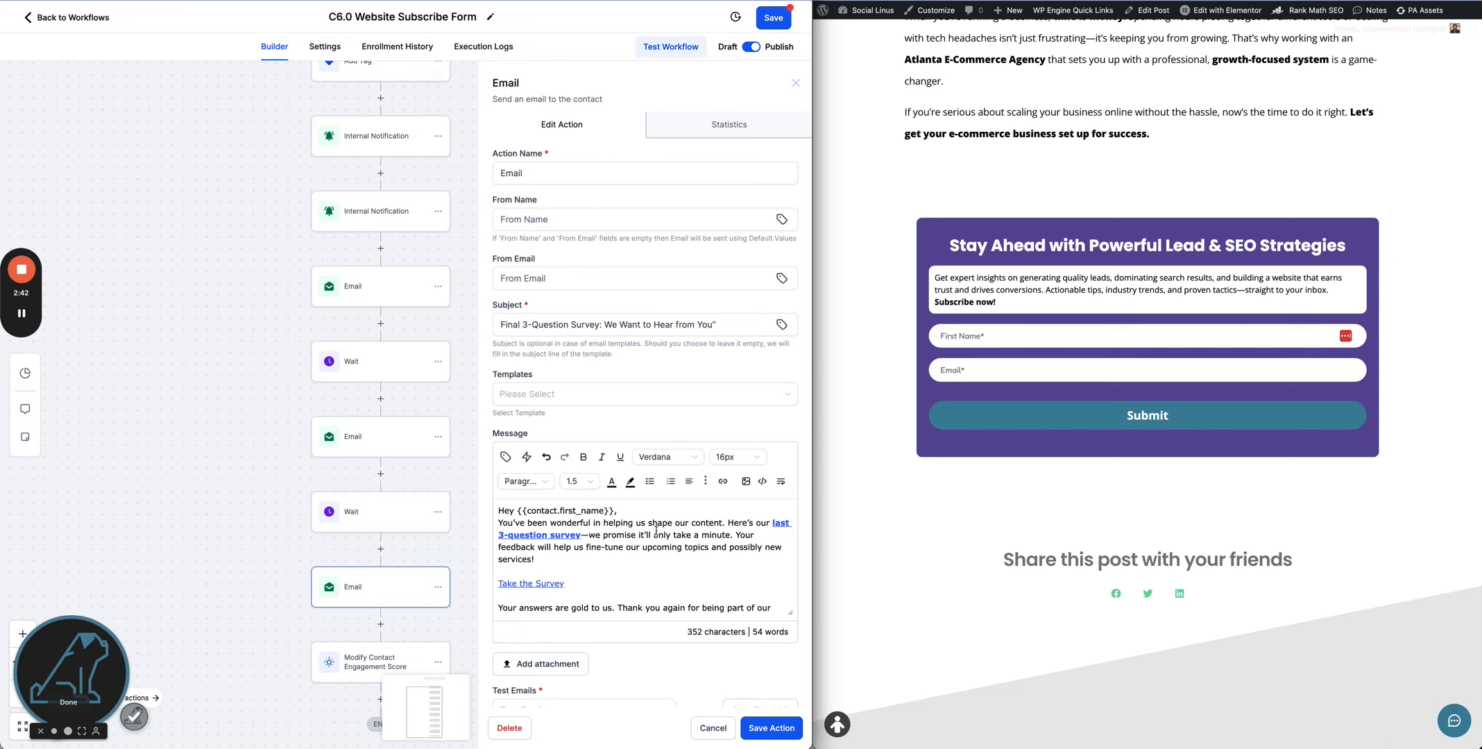
scroll(663, 533, down, 1)
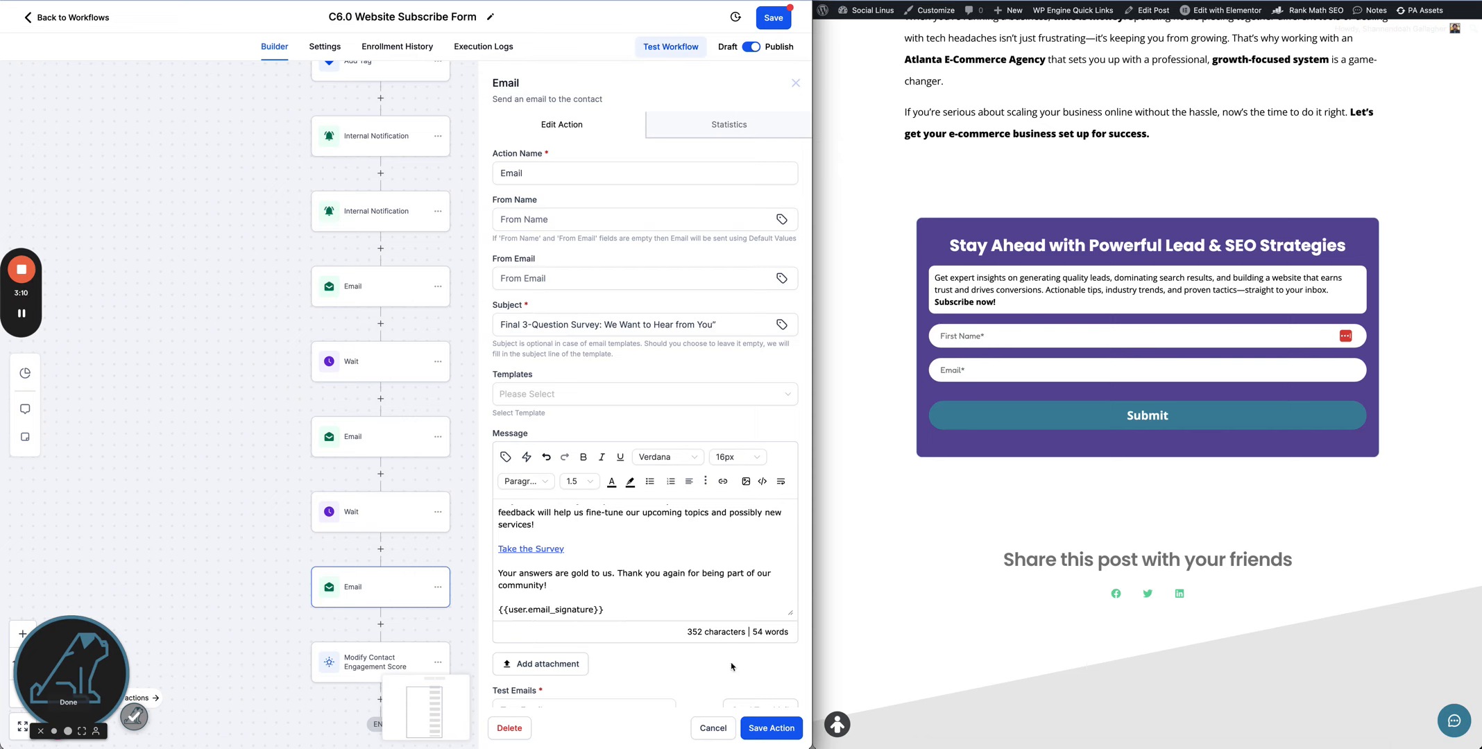
scroll(691, 610, down, 1)
click(764, 725)
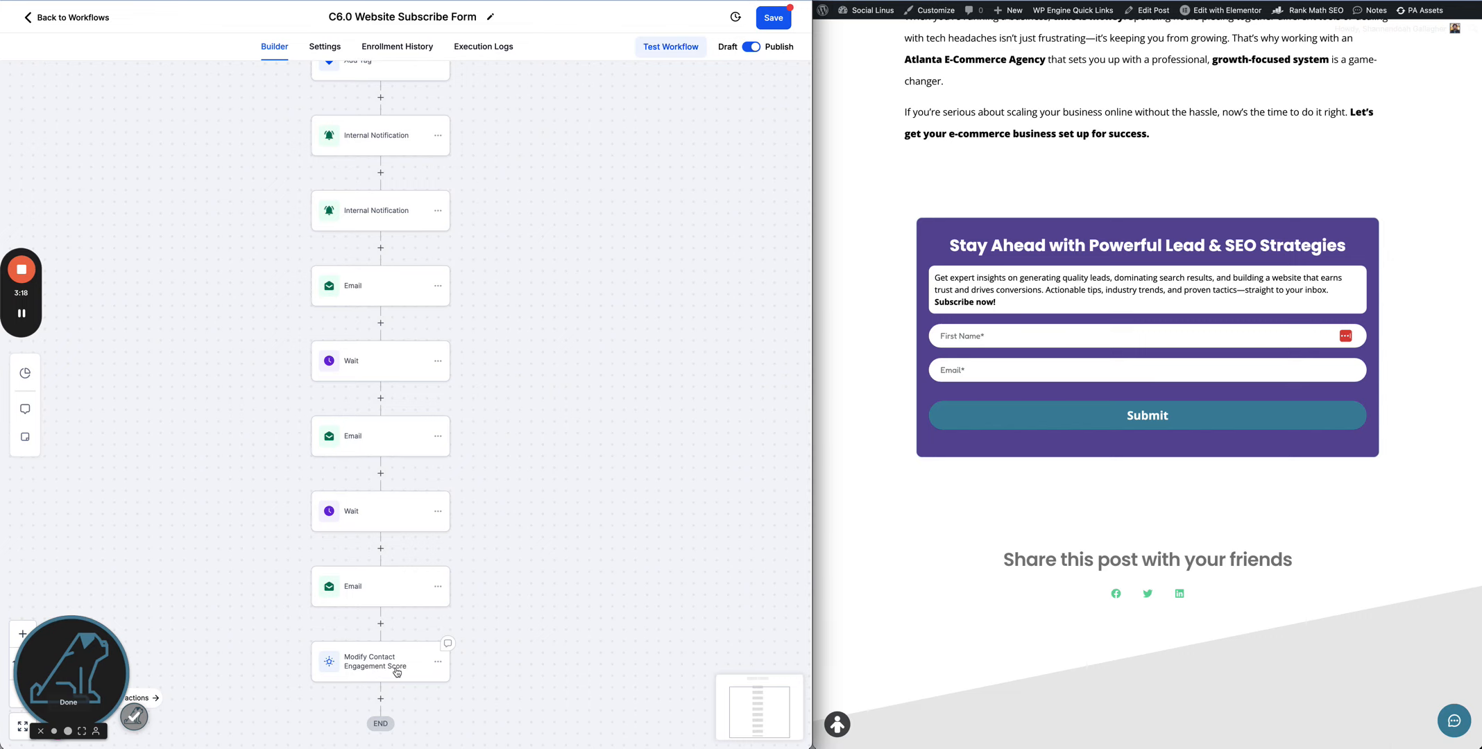
- Set the Modify Contact Engagement Score action to add 3 points and save it
click(397, 672)
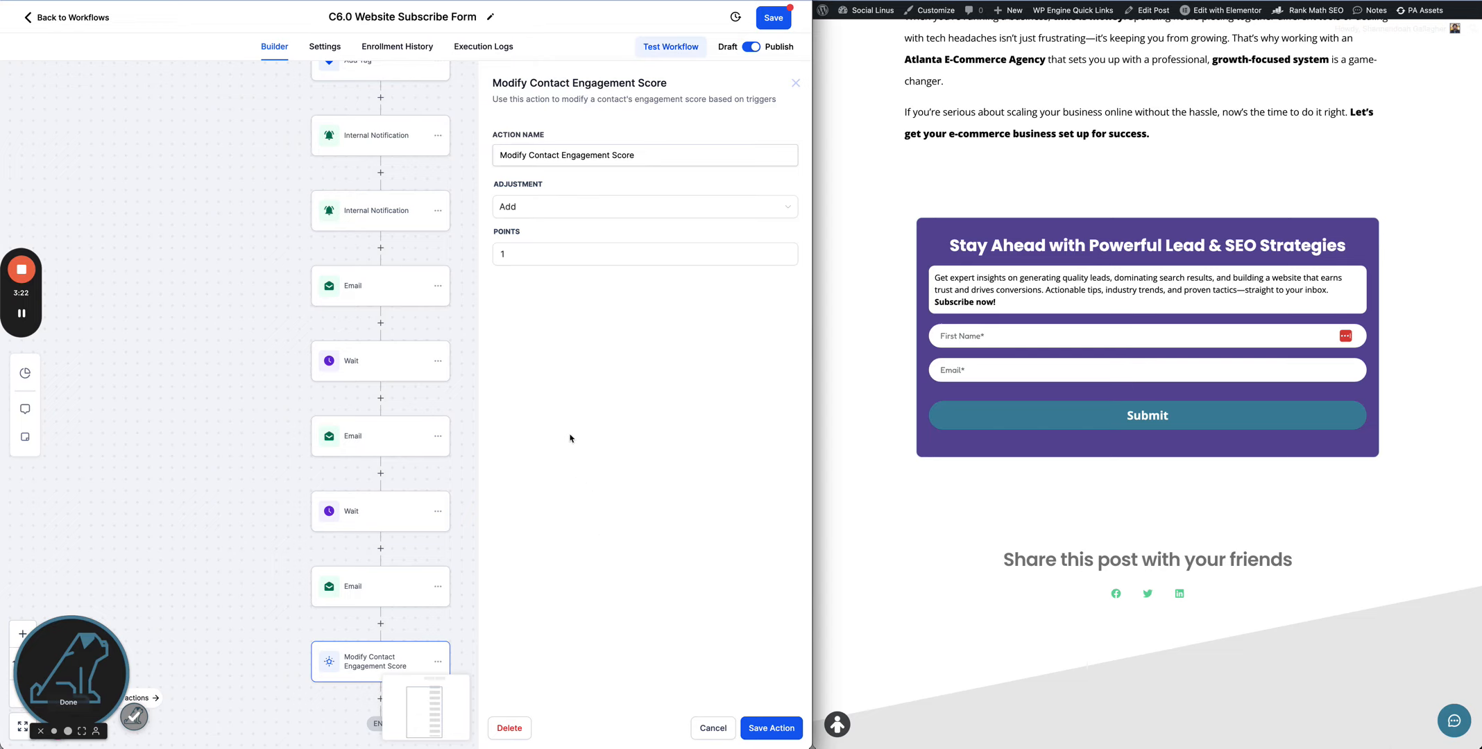
click(550, 254)
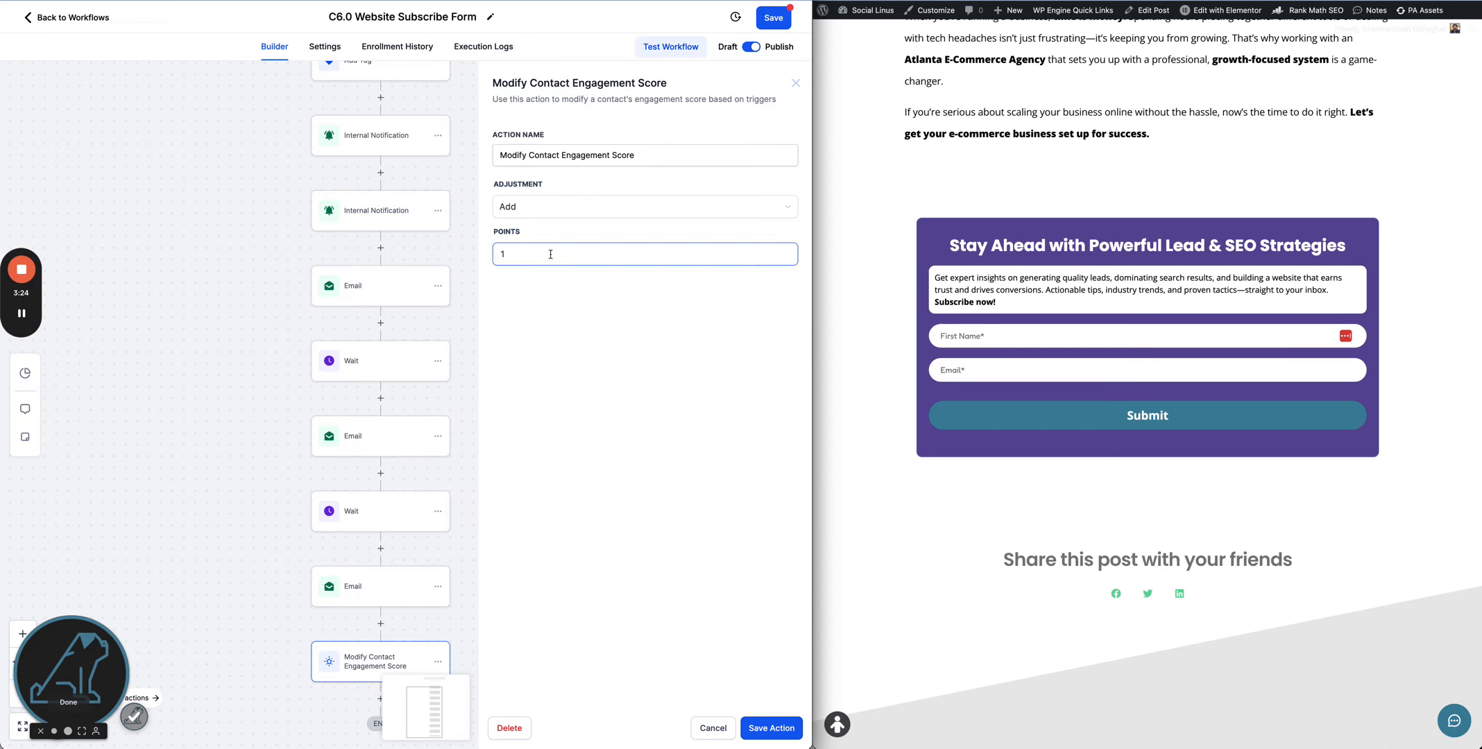
double_click(550, 254)
text(3)
click(602, 420)
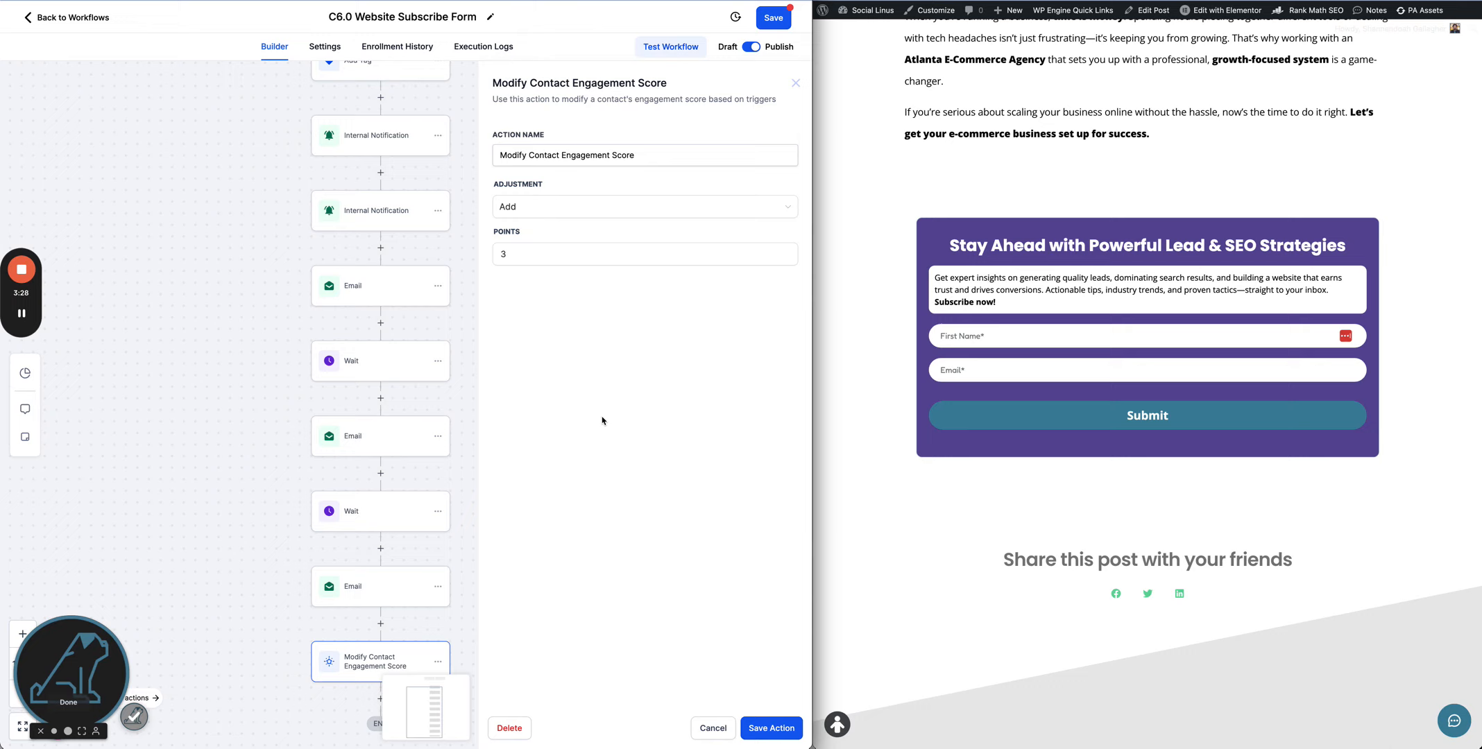
click(771, 728)
- Add a final Add Contact Tag action that applies the tag 'email score - engaged'
scroll(583, 575, down, 2)
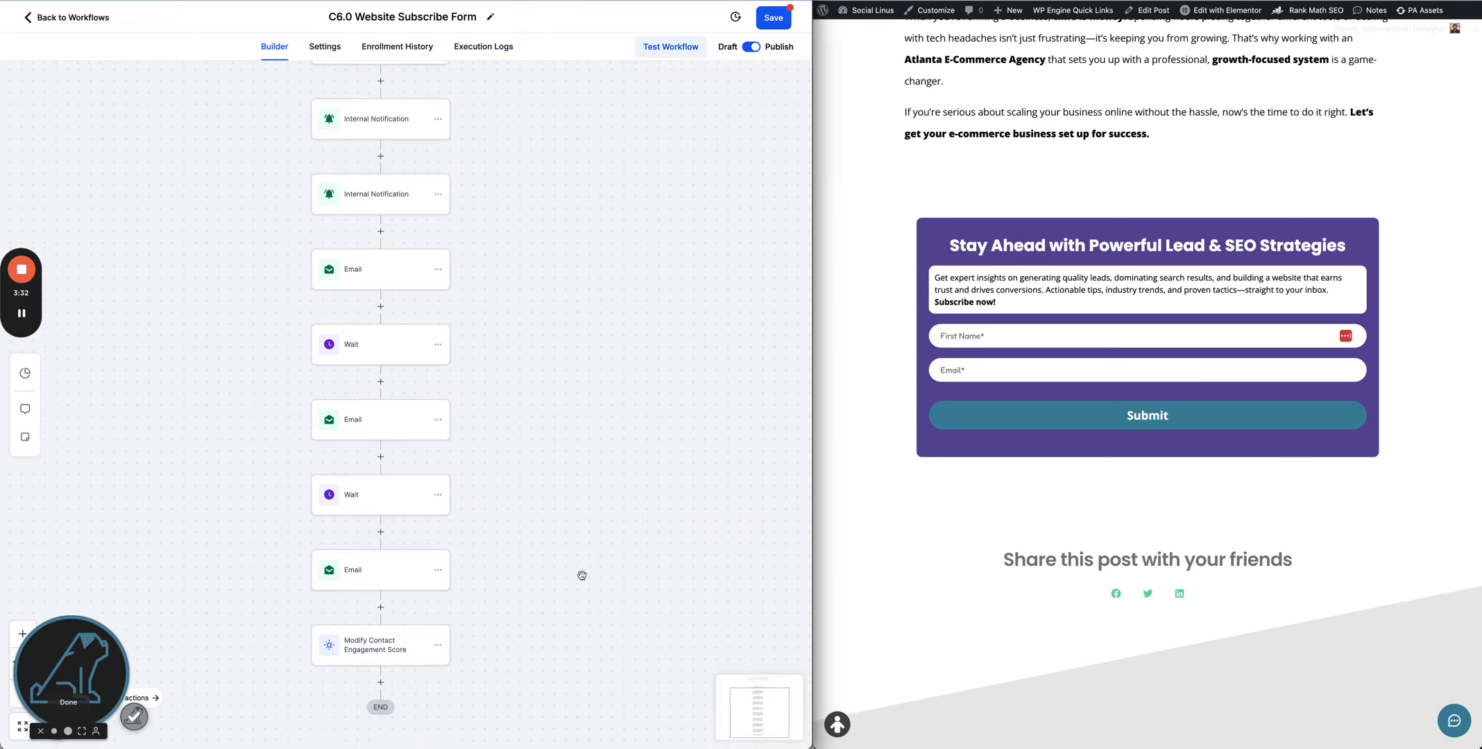
click(381, 615)
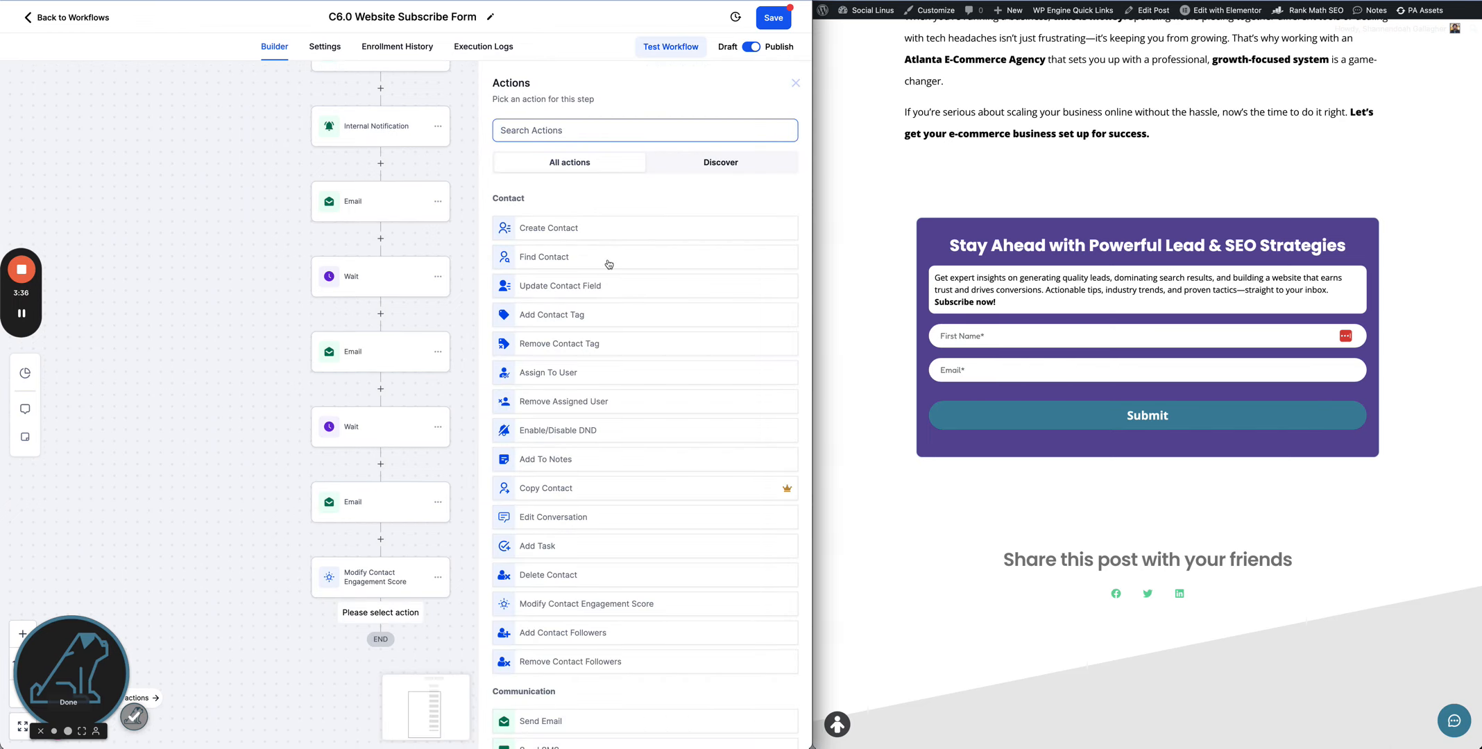
click(592, 316)
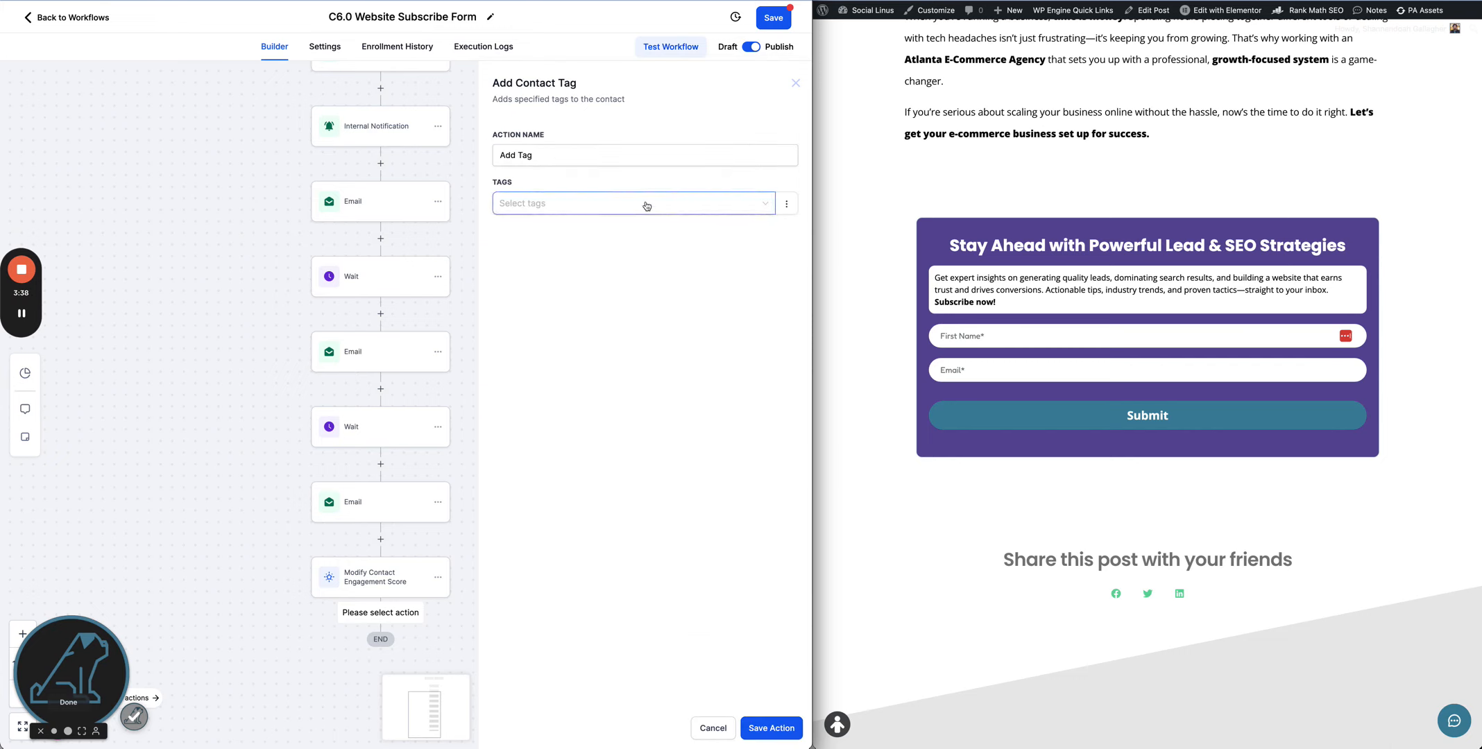
click(690, 206)
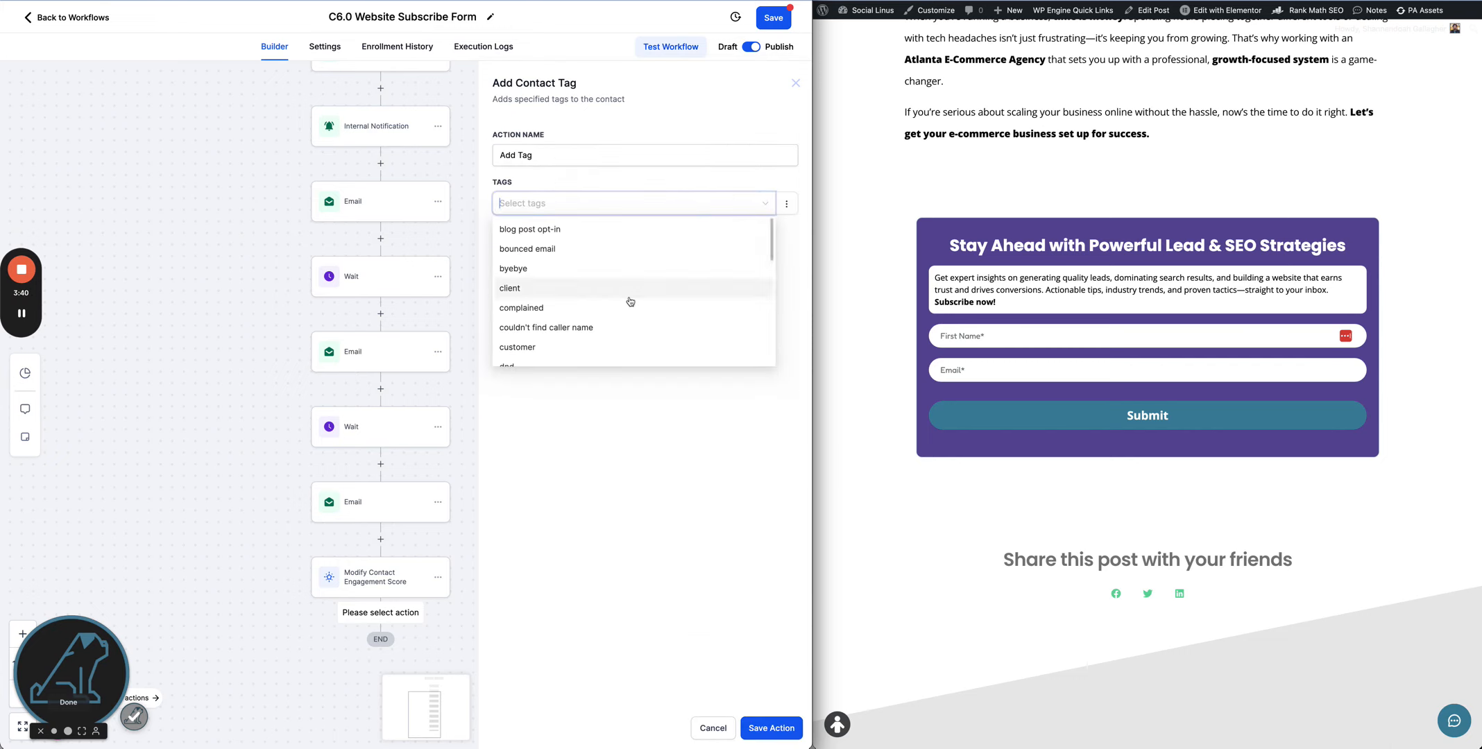
scroll(630, 299, down, 3)
scroll(630, 300, down, 1)
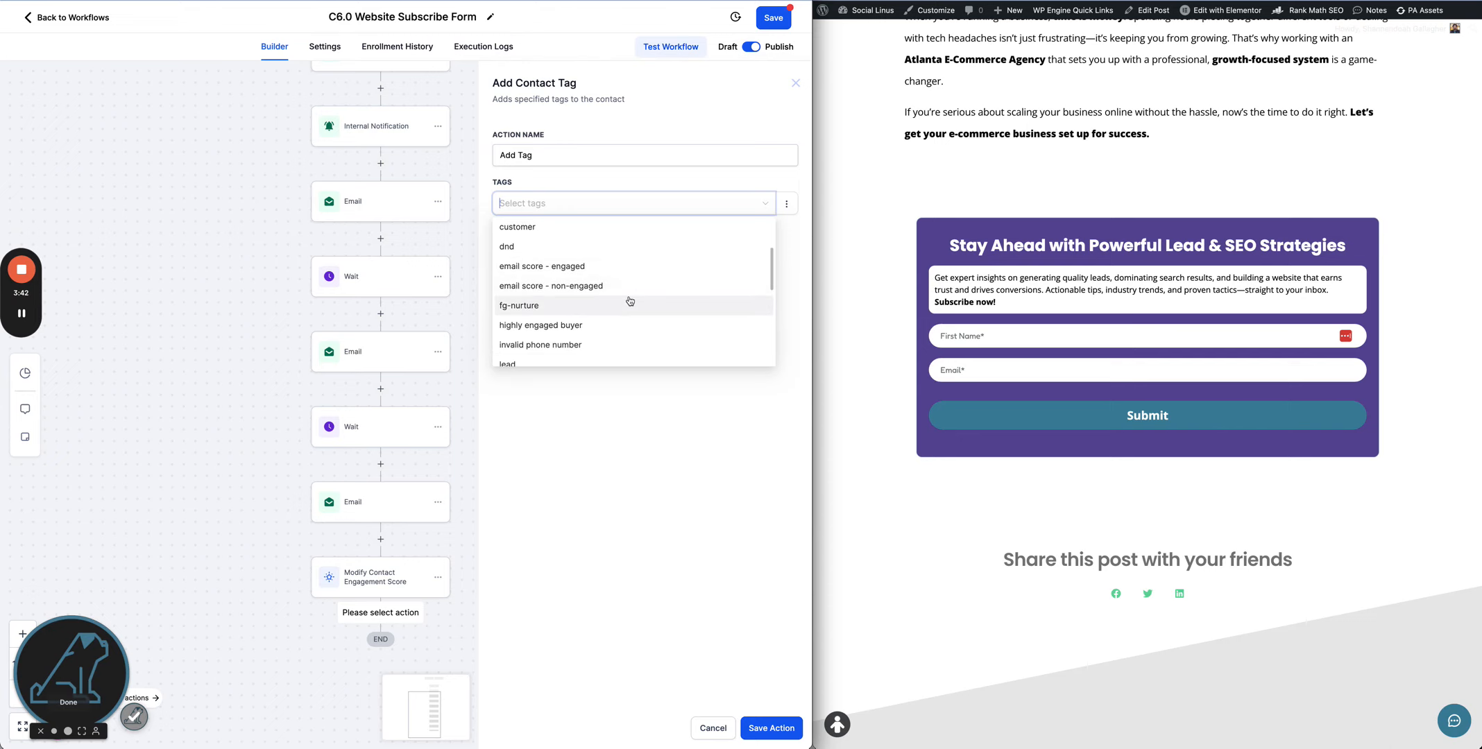
click(629, 268)
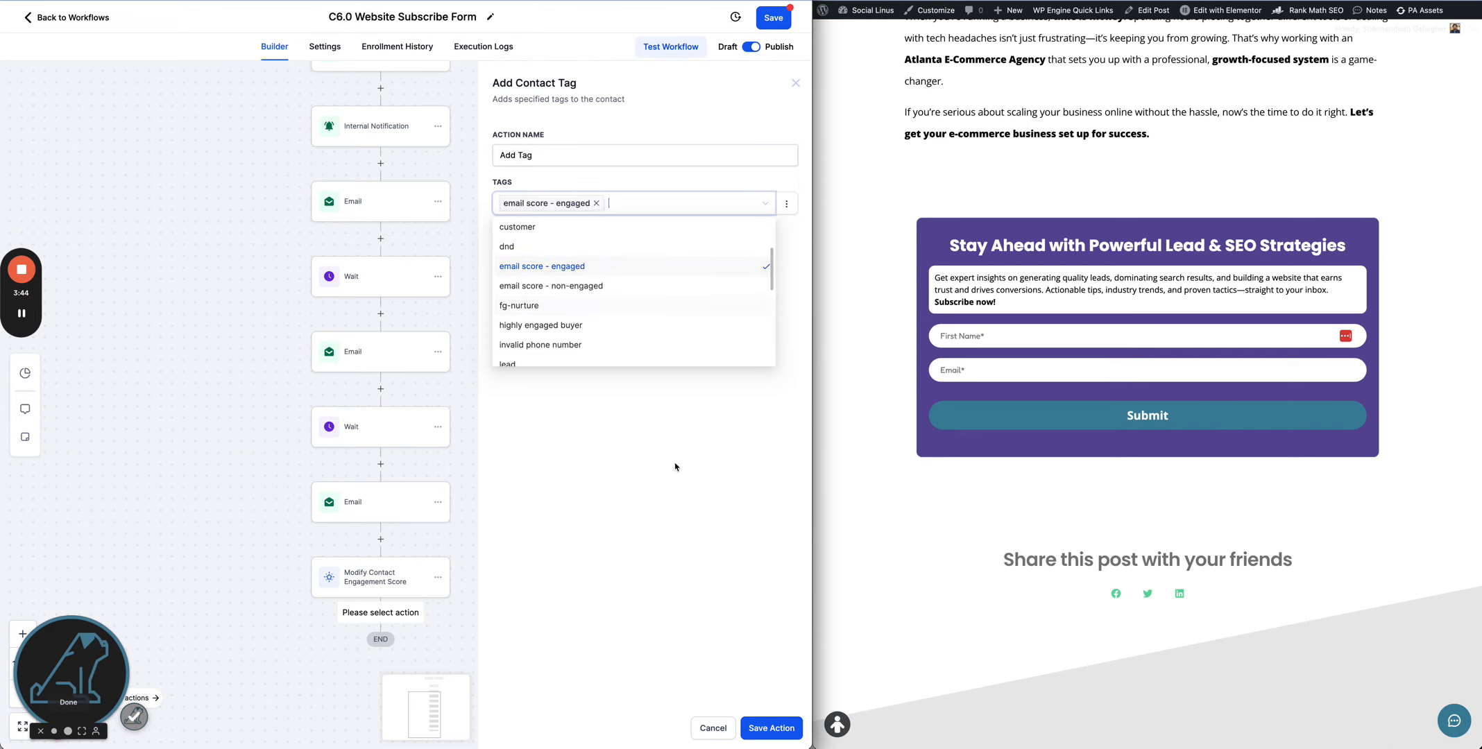
click(676, 466)
click(766, 728)
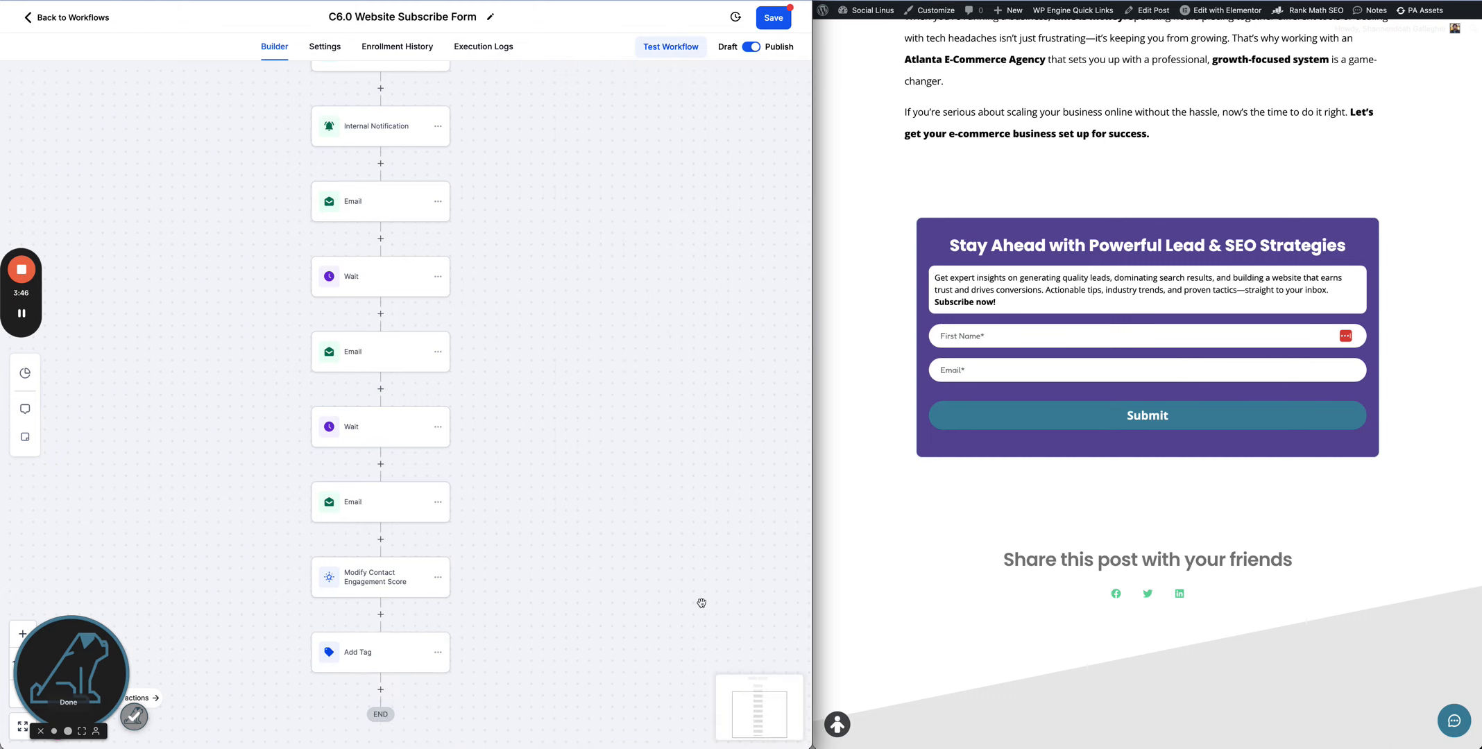
- Save the workflow and switch to the New Subscriber Survey 3 tab
click(772, 18)
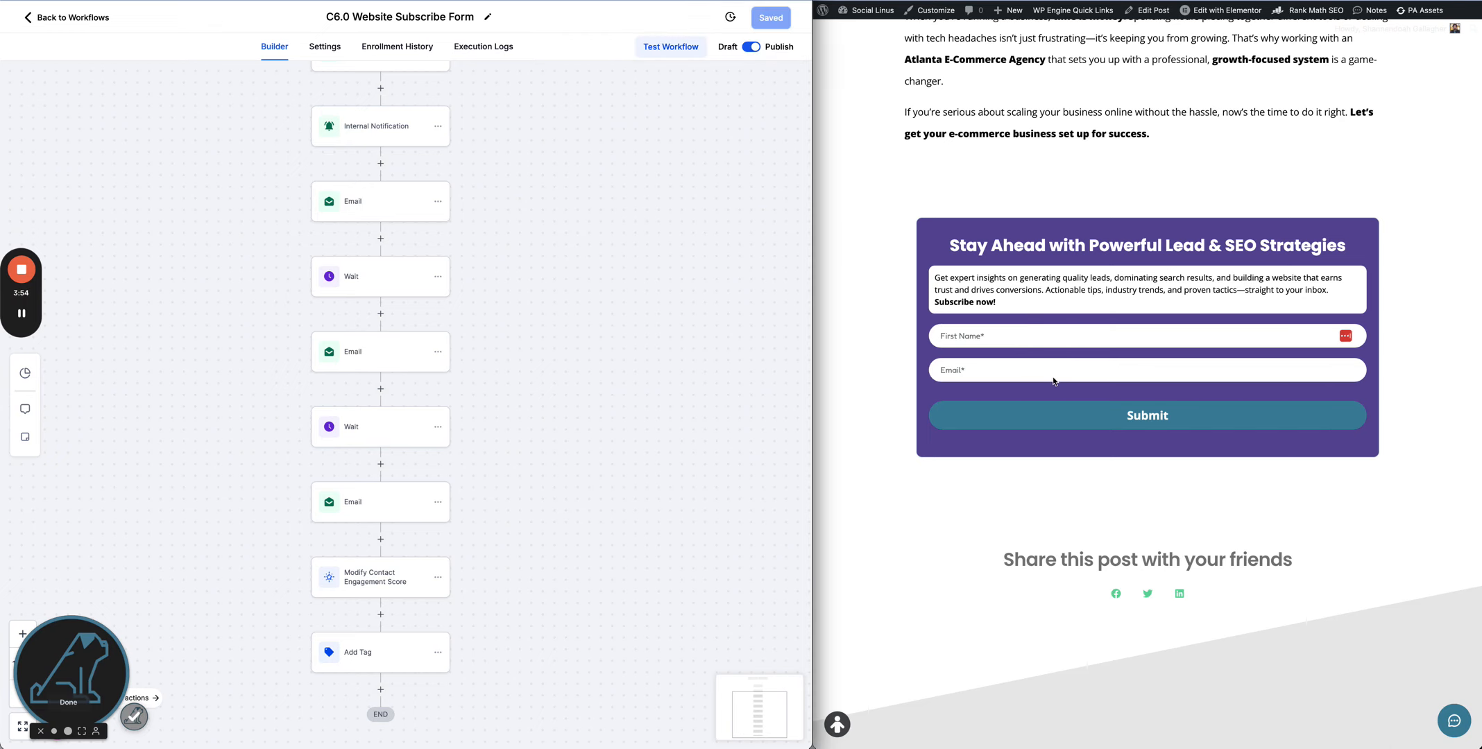
key(ctrl+Tab)
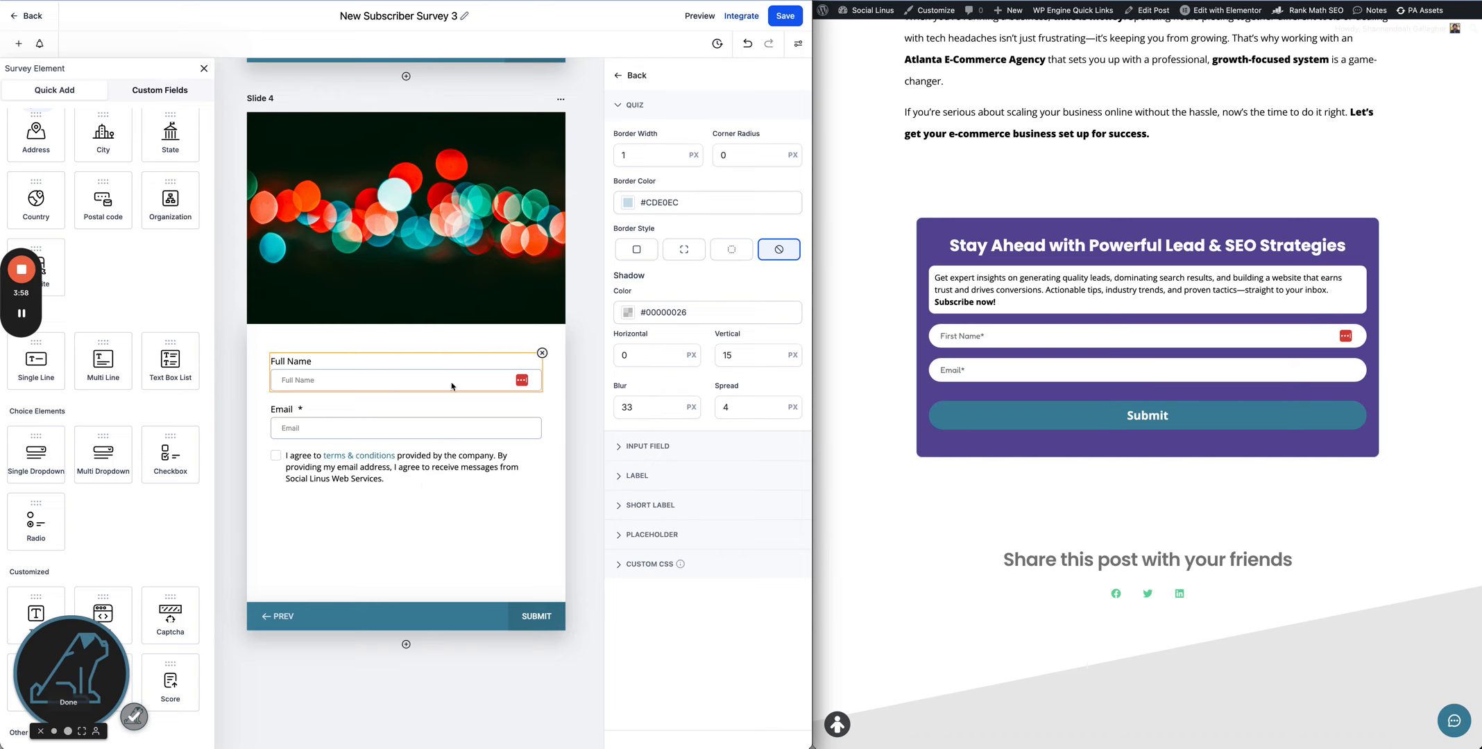
- Copy the New Subscriber Survey 3 share link from the survey's Integrate options
scroll(451, 386, up, 20)
click(737, 14)
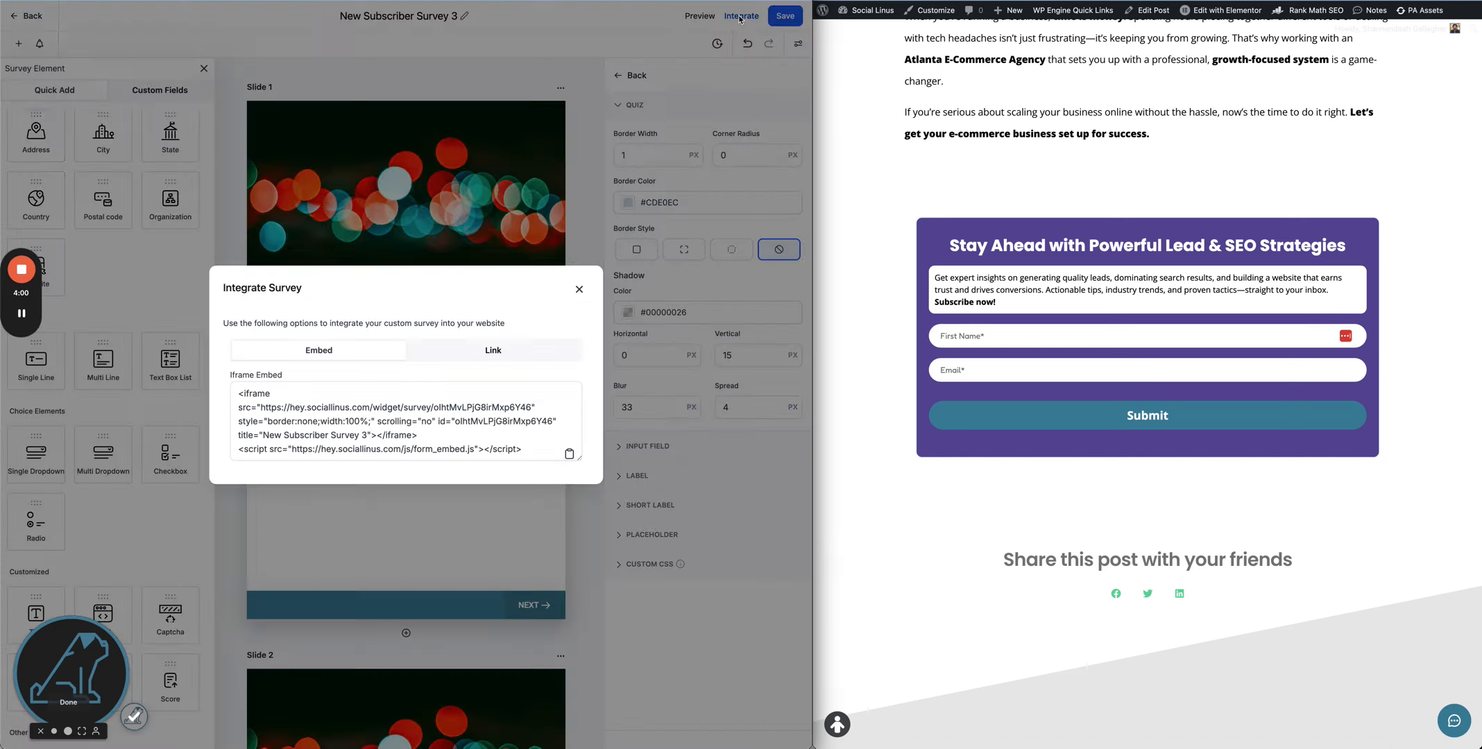
click(489, 346)
click(523, 422)
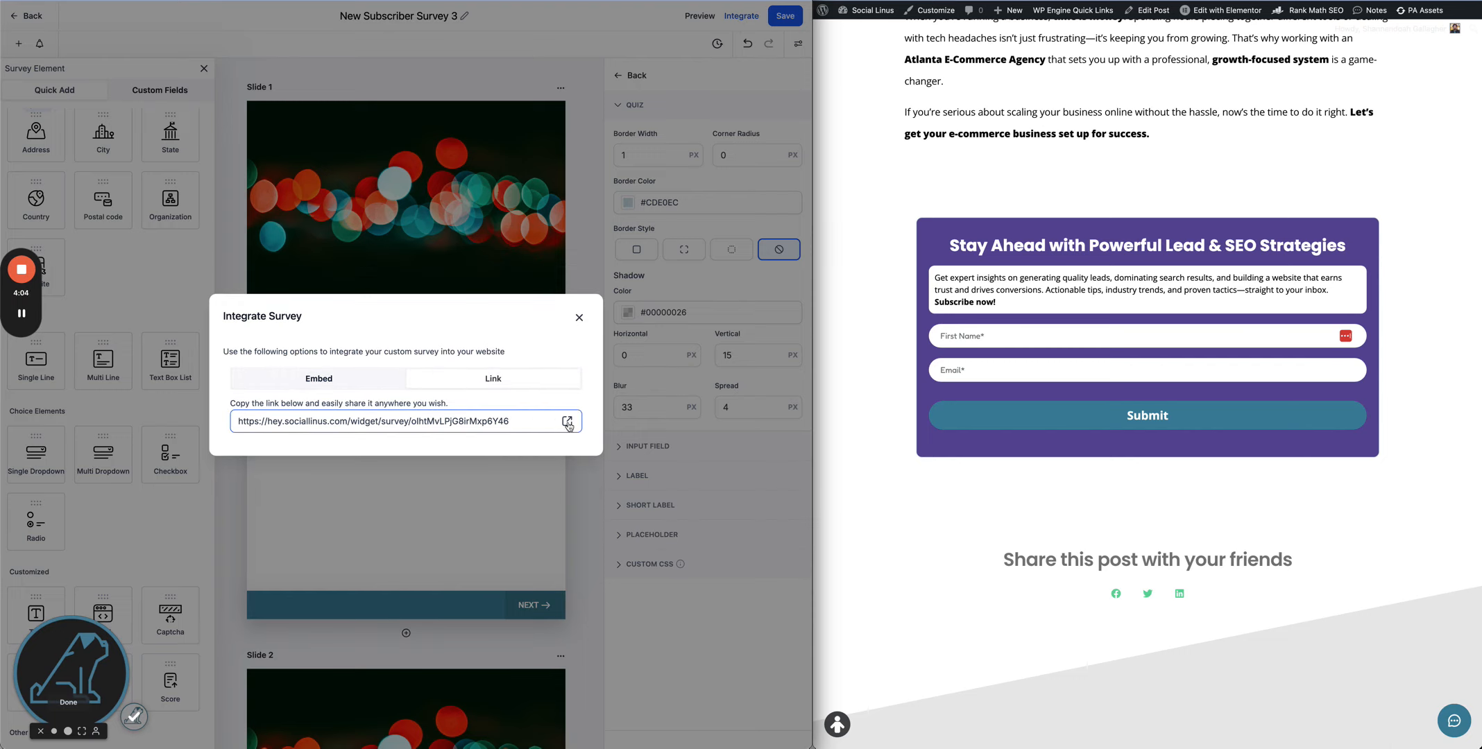
drag(527, 421, 235, 419)
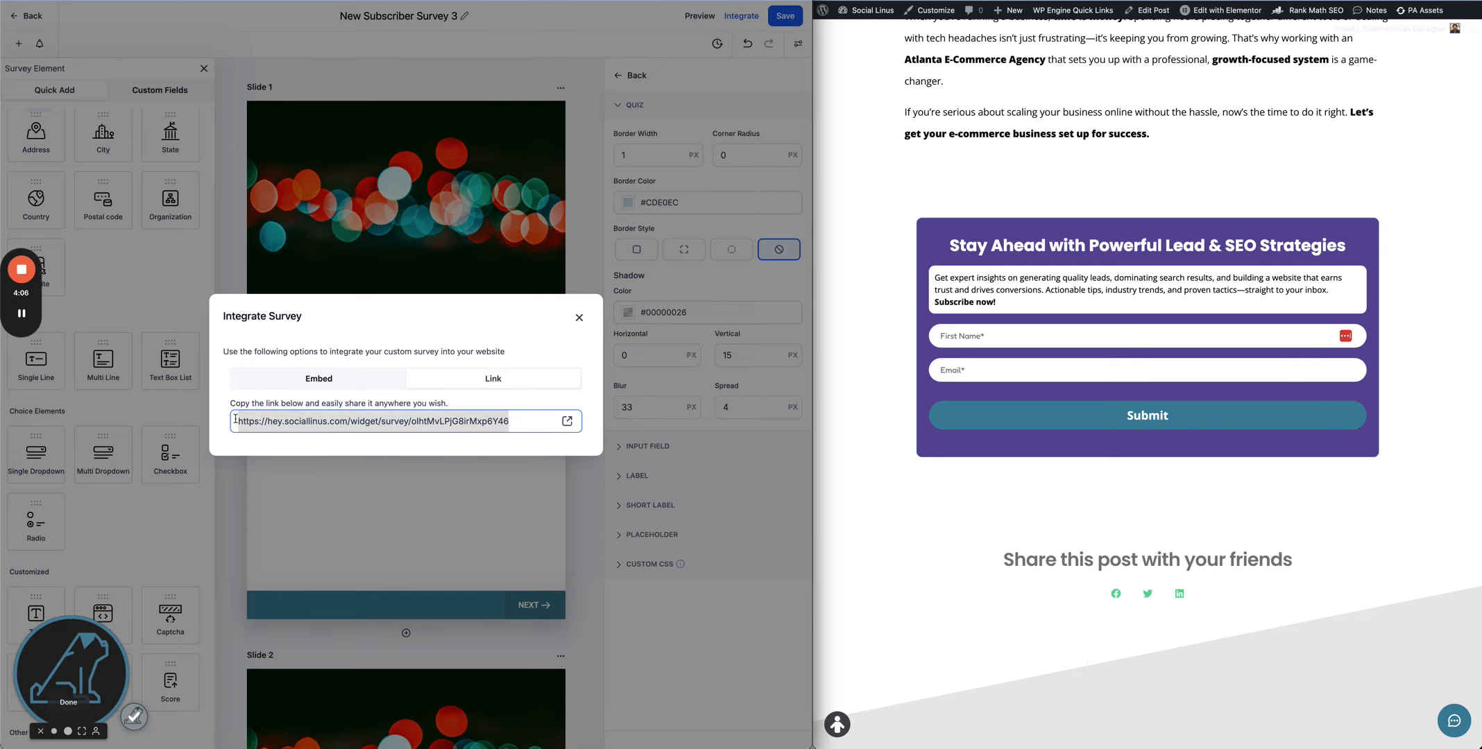
- Return to the workflow, open the final Email action and select the 'Take the Survey' link text in its message
key(ctrl+Tab)
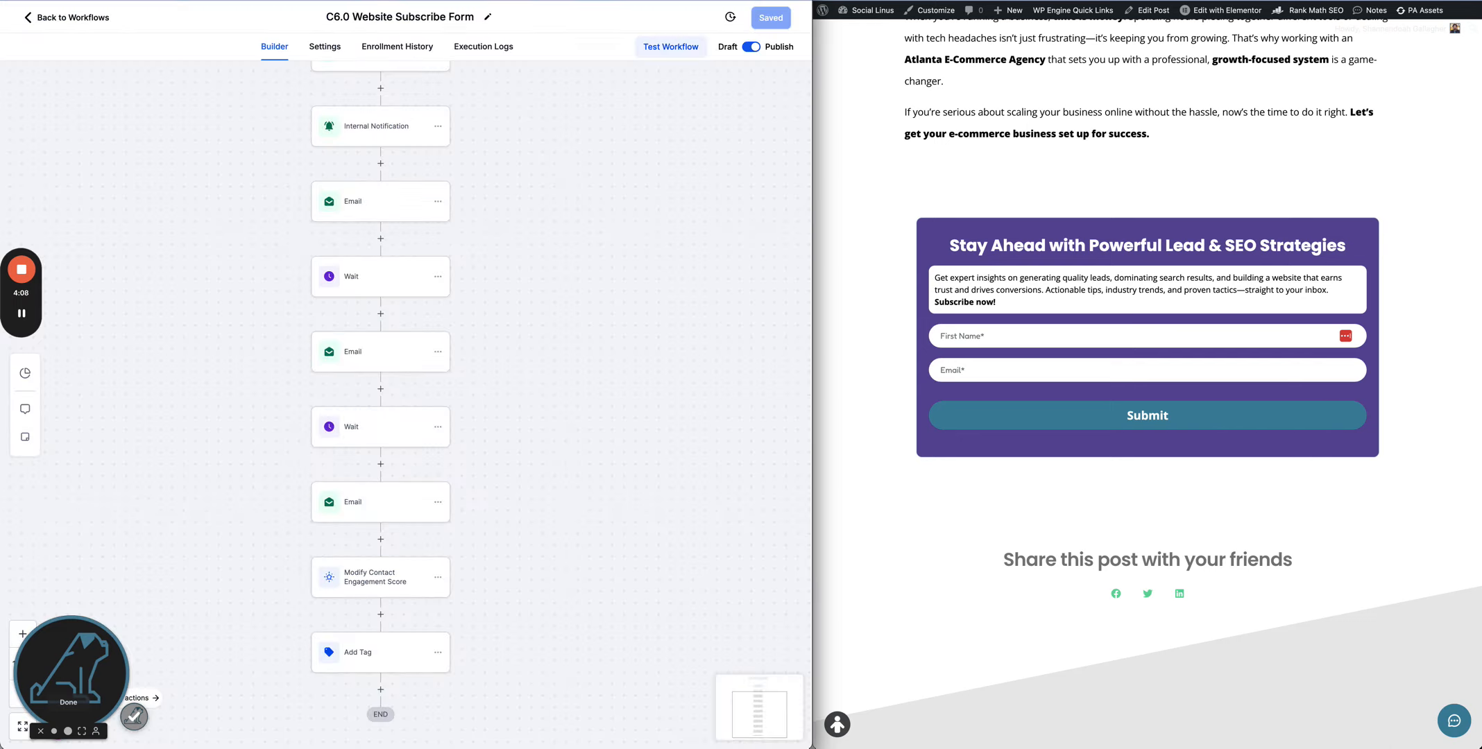
click(384, 504)
click(559, 537)
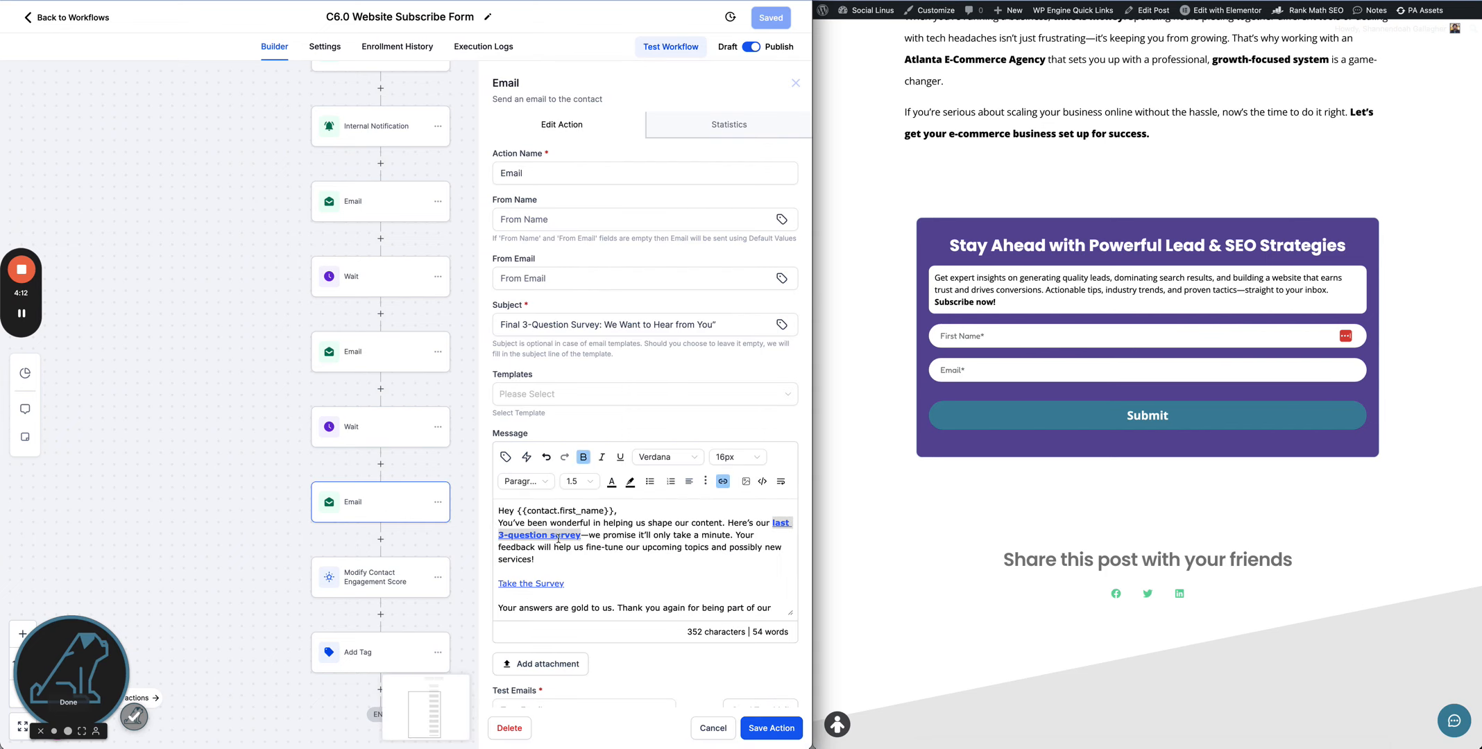
click(552, 583)
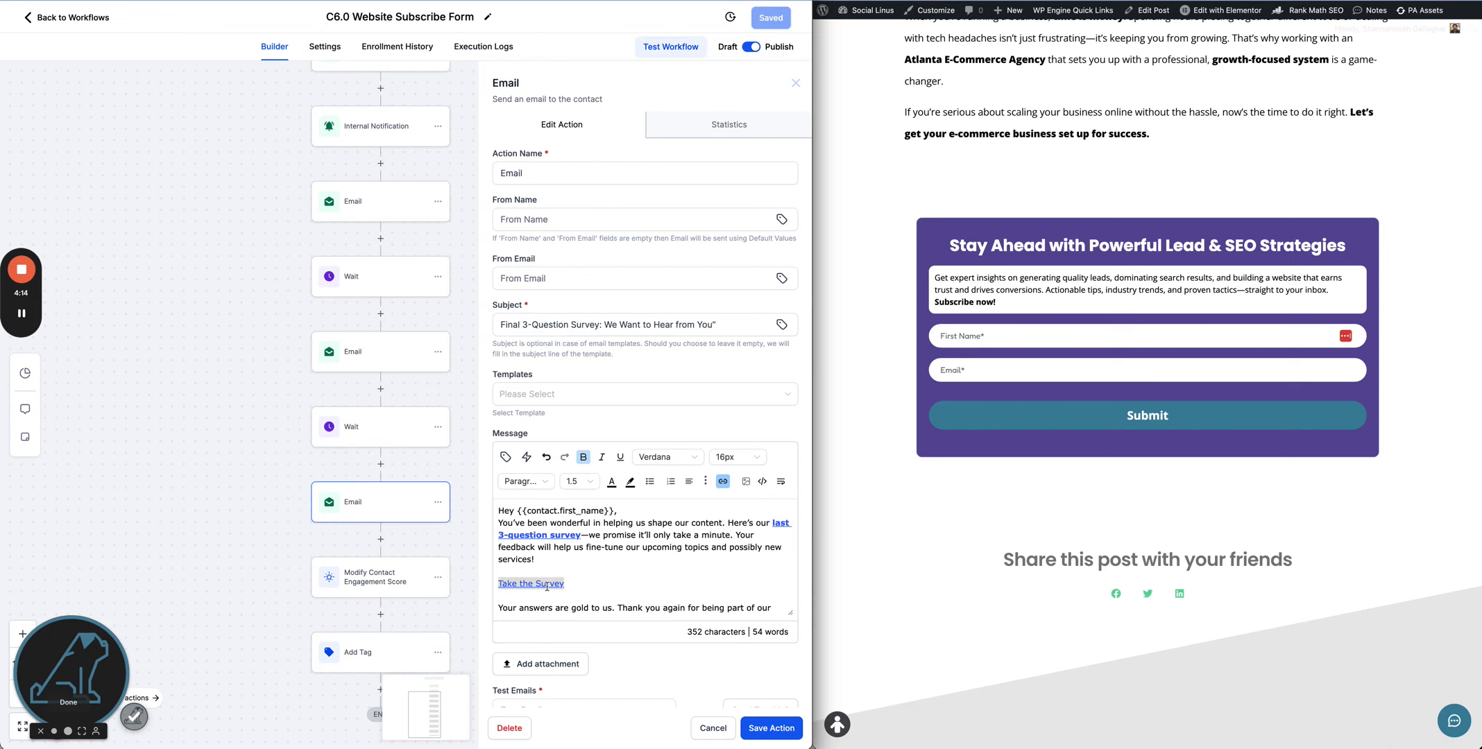
- Set the 'Take the Survey' link's URL to the survey share link, then save the link and the Email action
click(723, 481)
click(467, 355)
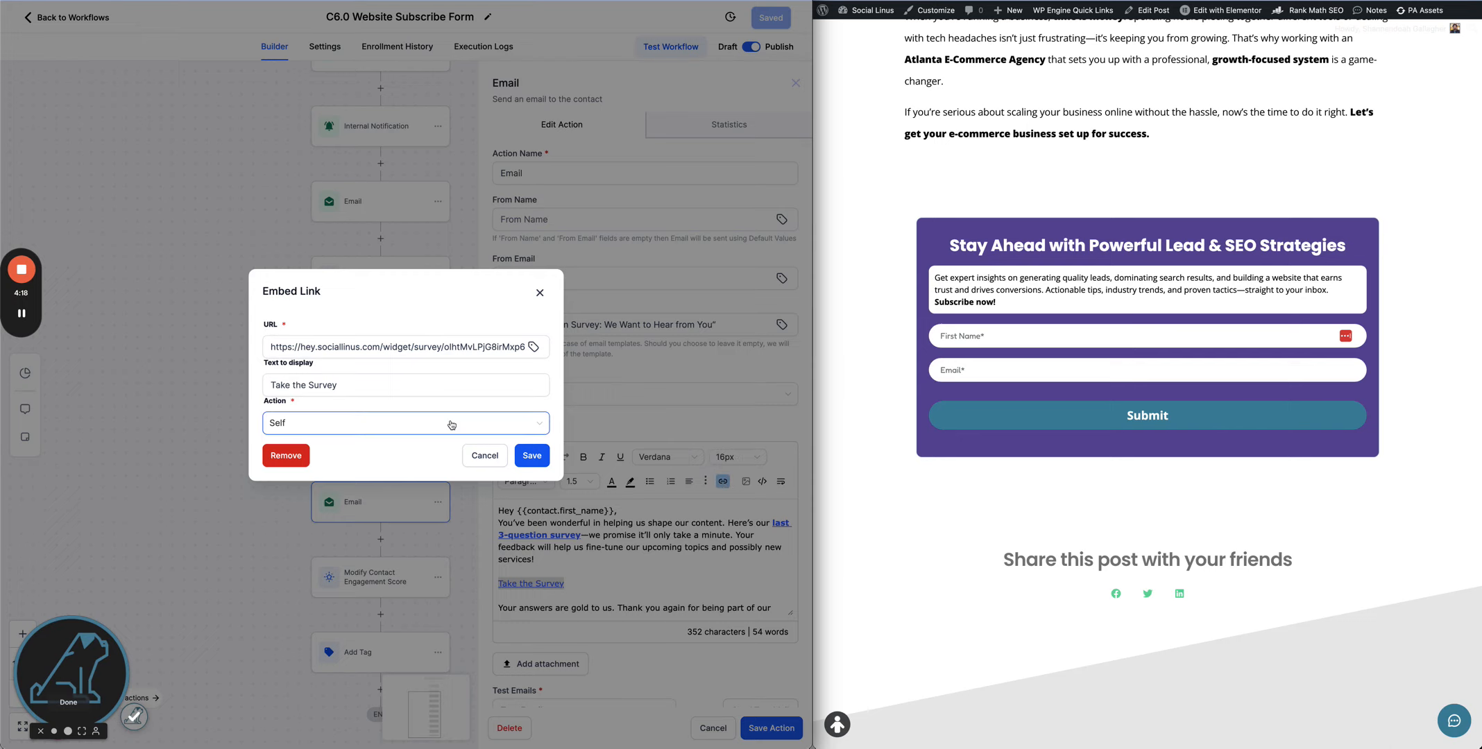
click(533, 348)
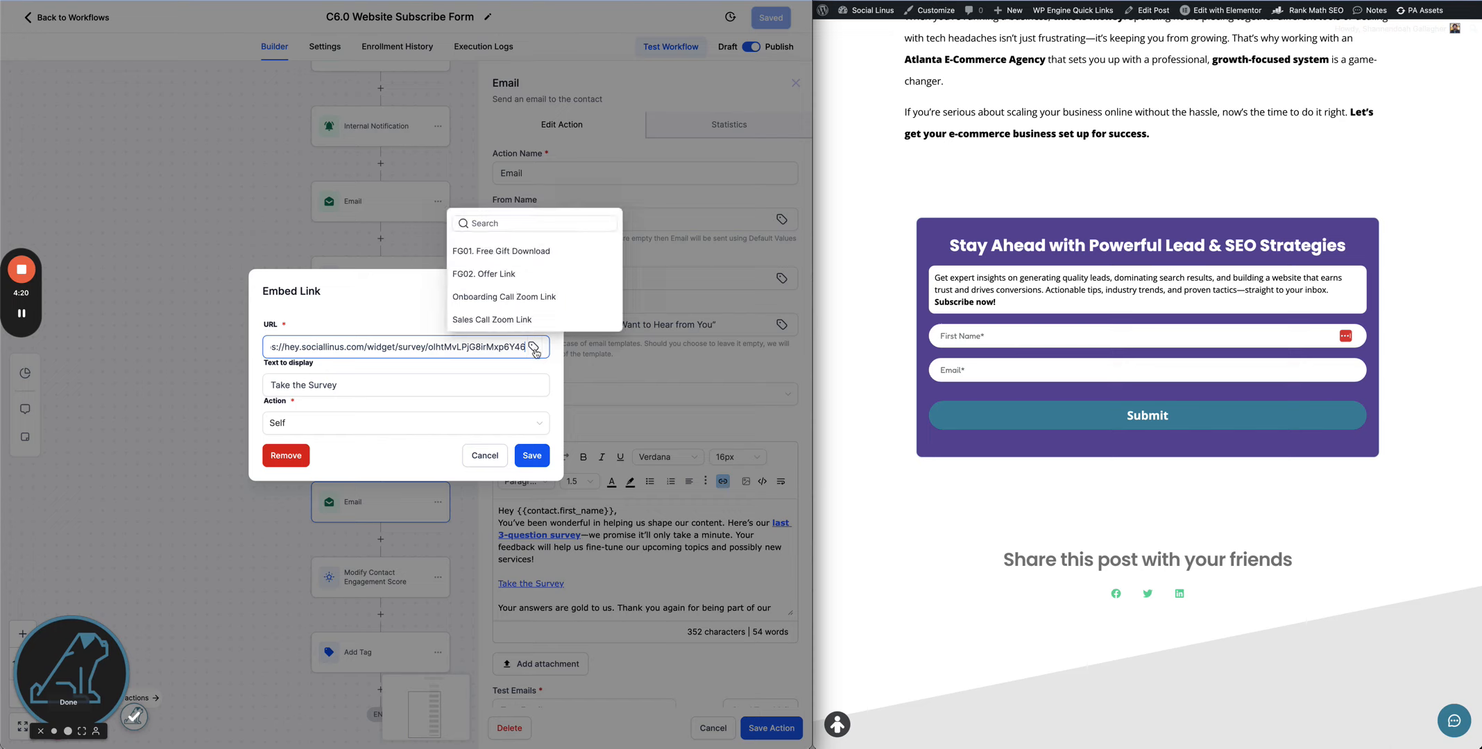
click(414, 321)
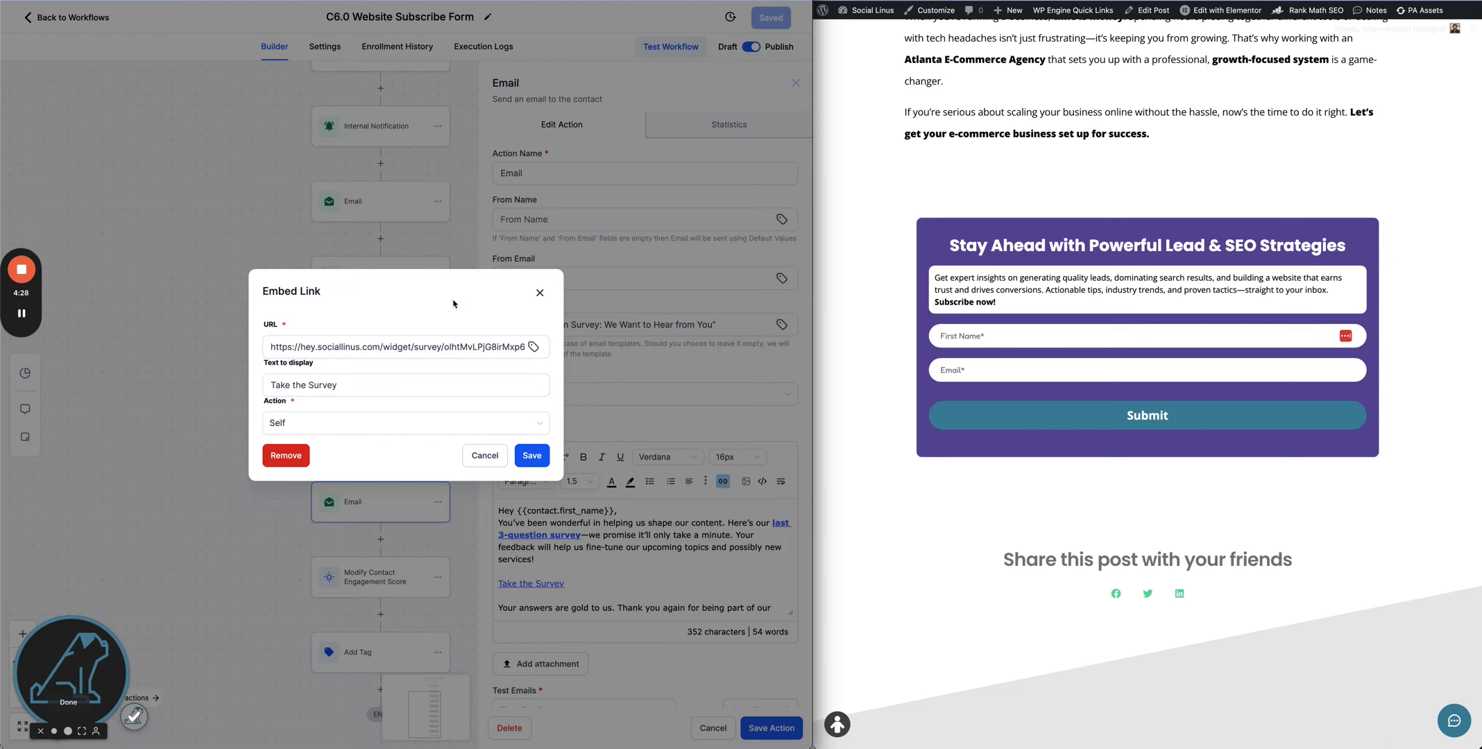
click(532, 458)
click(771, 728)
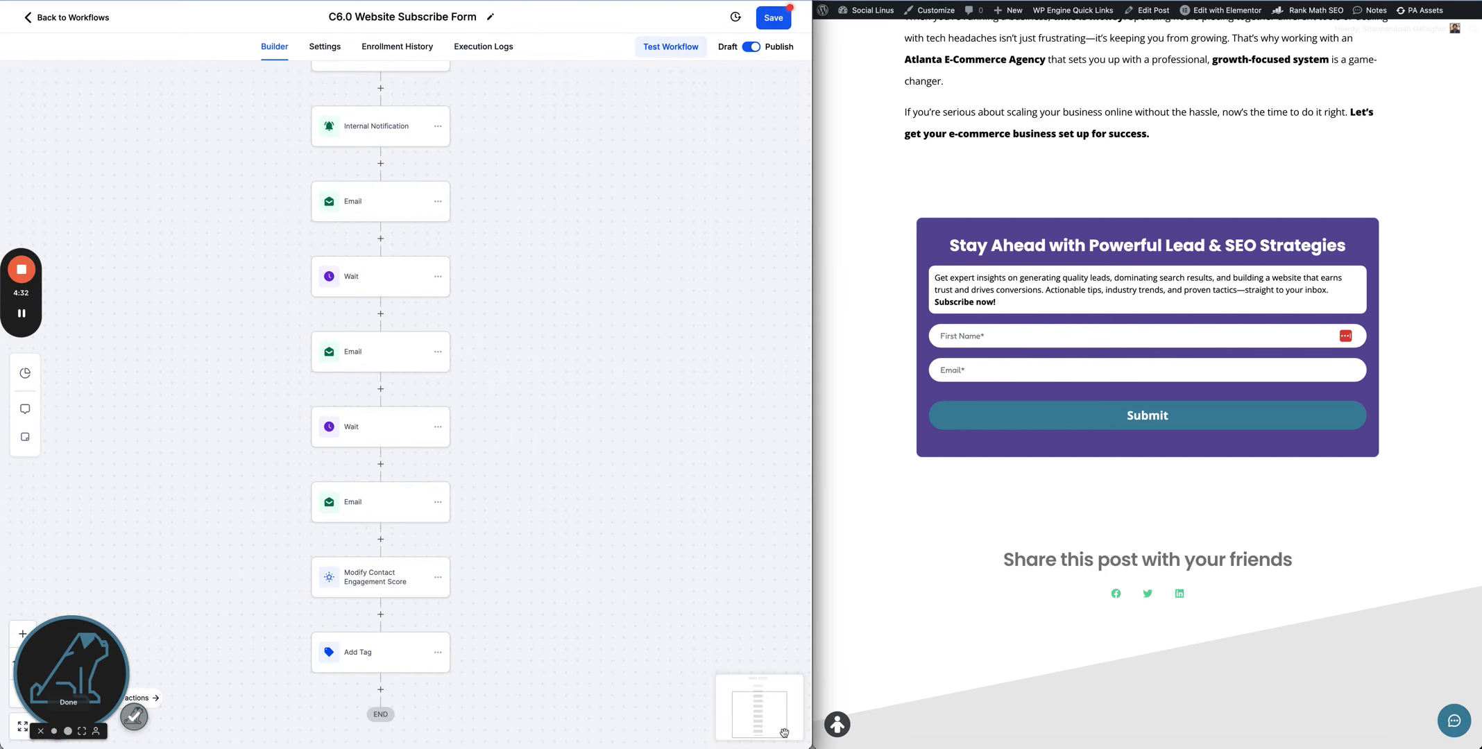